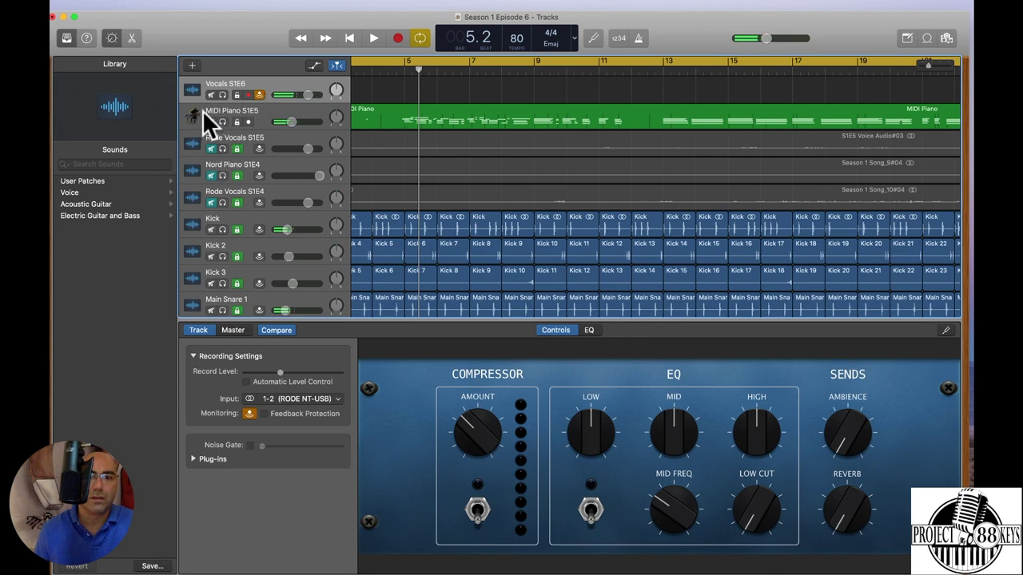
Step: Open the MIDI Piano S1E5 track in the Piano Roll editor, zoomed out to show several bars of notes
{"action": "left_click", "coordinate": [202, 112]}
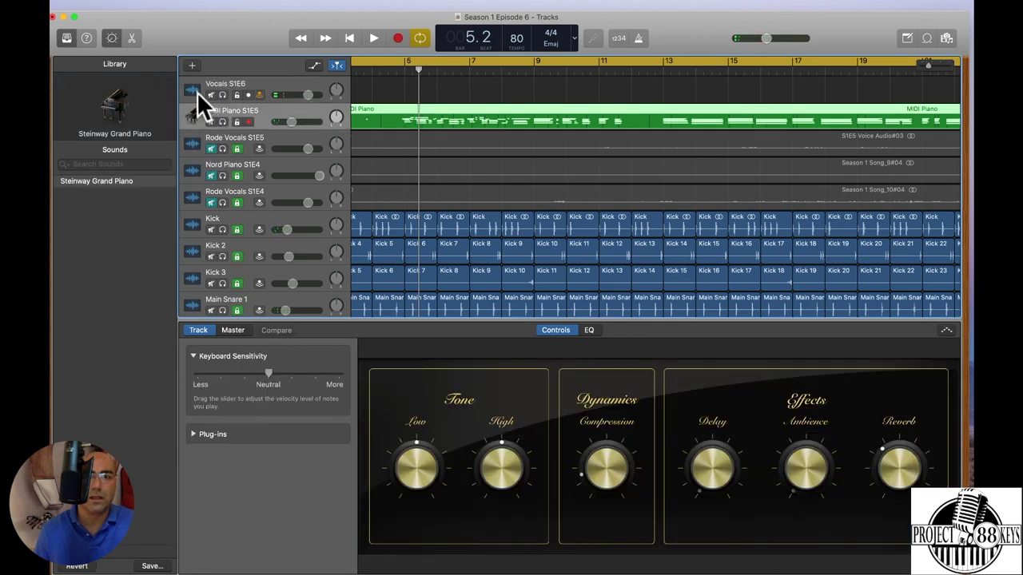
{"action": "left_click", "coordinate": [196, 92]}
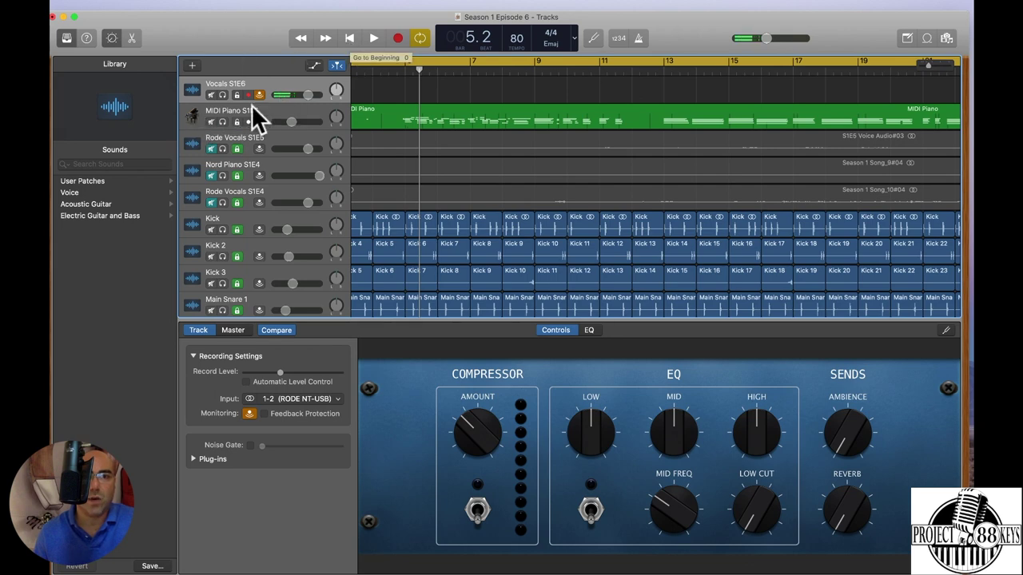
{"action": "left_click", "coordinate": [208, 112]}
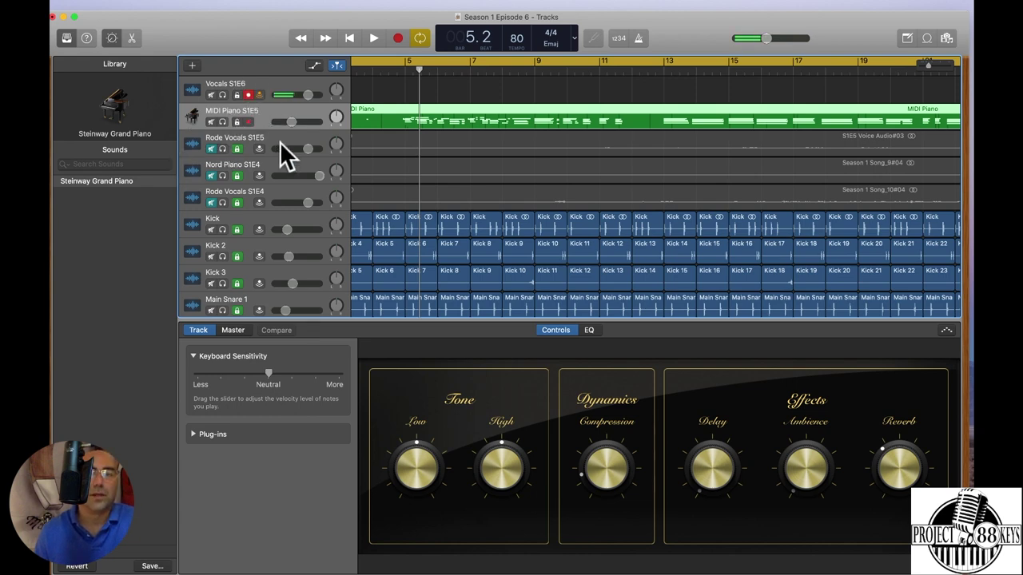
{"action": "left_click", "coordinate": [131, 39]}
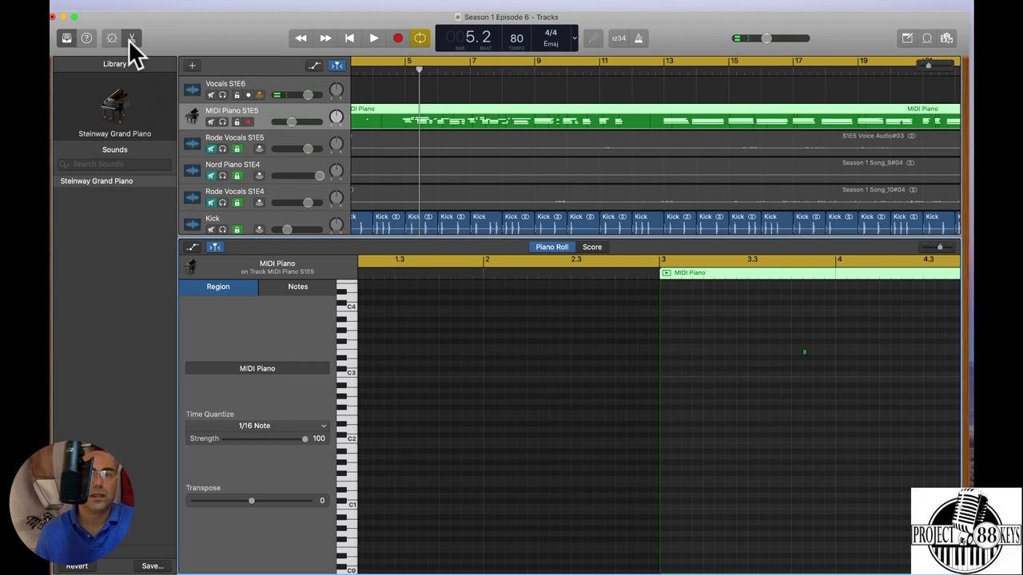
{"action": "left_click", "coordinate": [936, 250]}
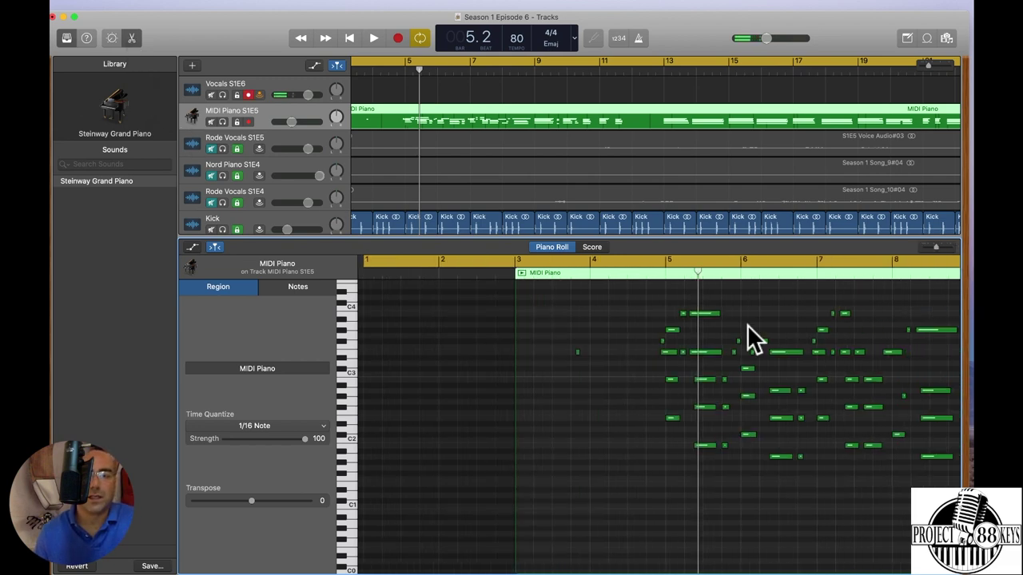
Step: Delete the stray notes that lie before bar 5 in the MIDI Piano region
{"action": "scroll", "coordinate": [559, 343], "scroll_direction": "right", "scroll_amount": 5}
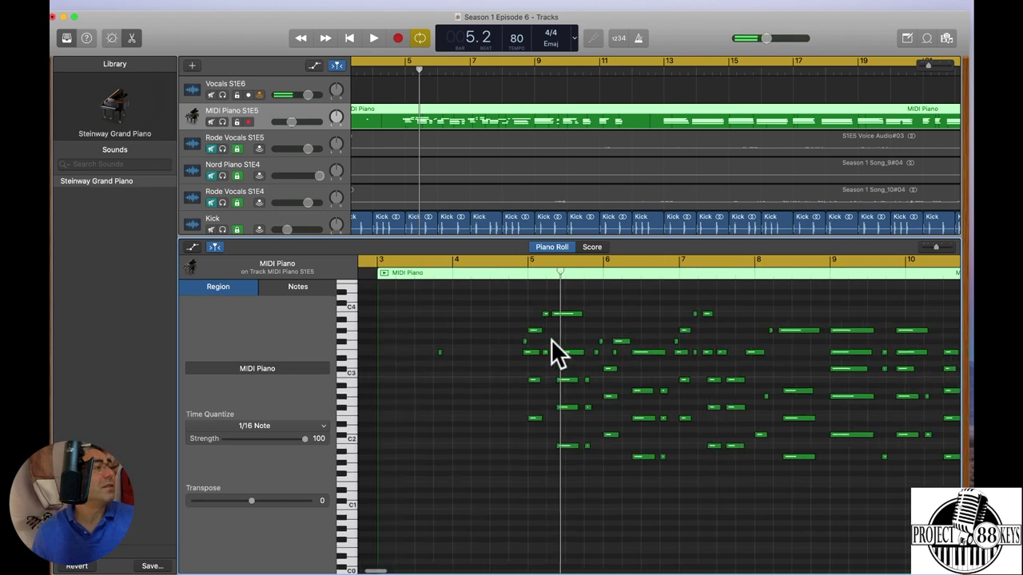
{"action": "left_click", "coordinate": [432, 344]}
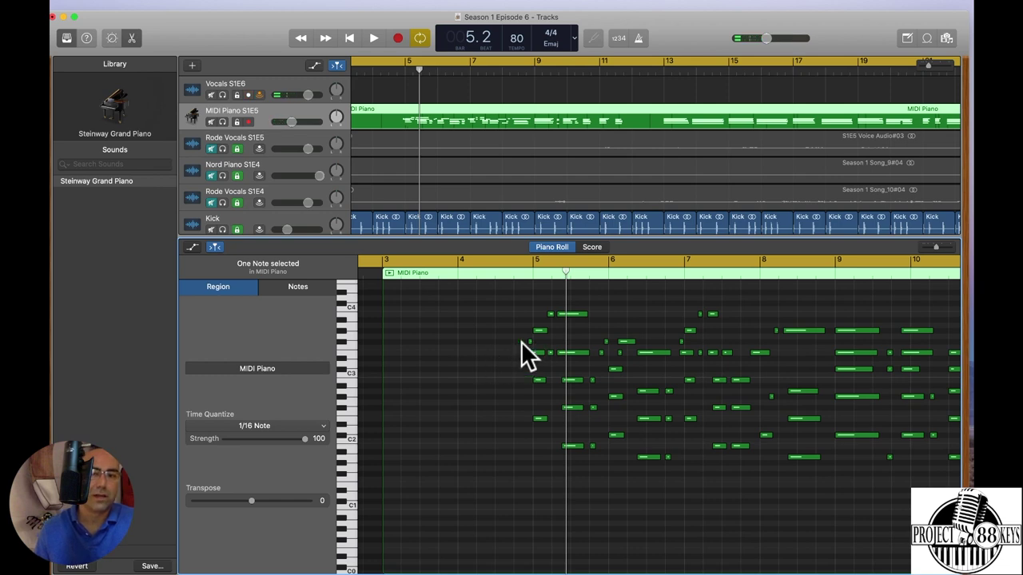
{"action": "left_click_drag", "start_coordinate": [522, 342], "coordinate": [534, 340]}
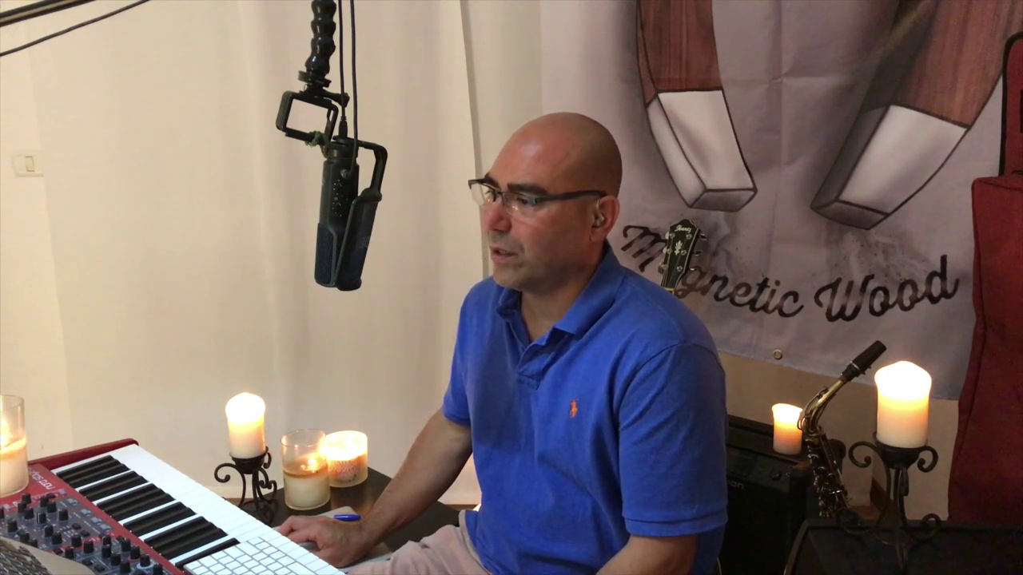
Step: Set the cycle range from 4.3.3.1 to bar 12 and play the piano part up to the end of bar 8
{"action": "left_click_drag", "start_coordinate": [363, 72], "coordinate": [269, 68]}
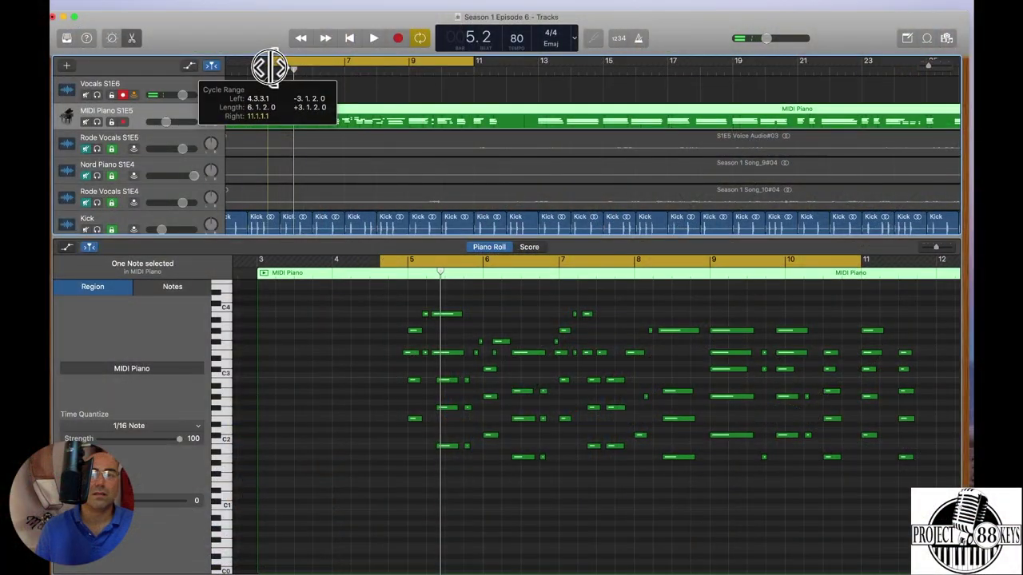
{"action": "left_click", "coordinate": [372, 40]}
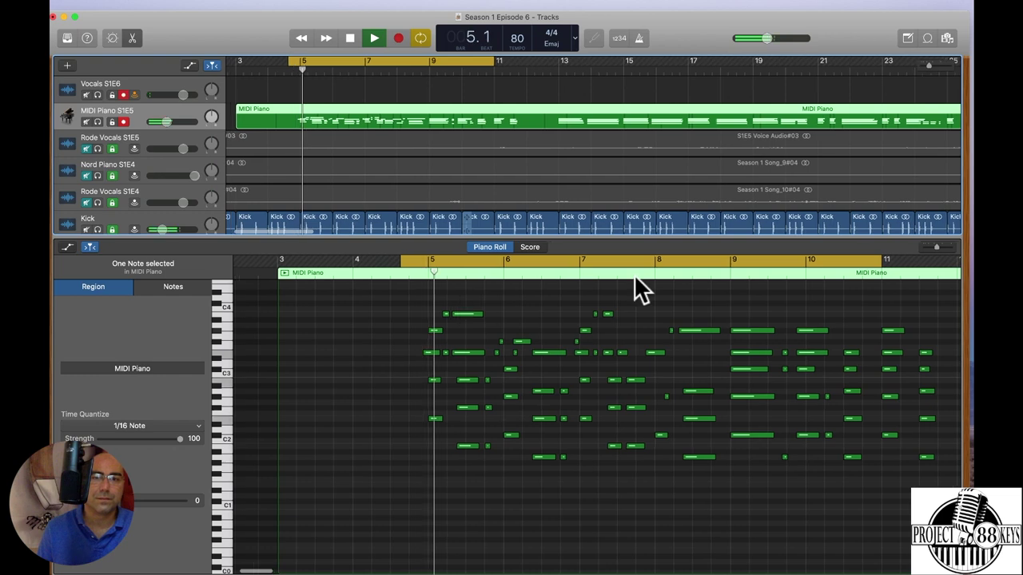
{"action": "scroll", "coordinate": [639, 289], "scroll_direction": "right", "scroll_amount": 5}
{"action": "left_click_drag", "start_coordinate": [612, 270], "coordinate": [681, 327]}
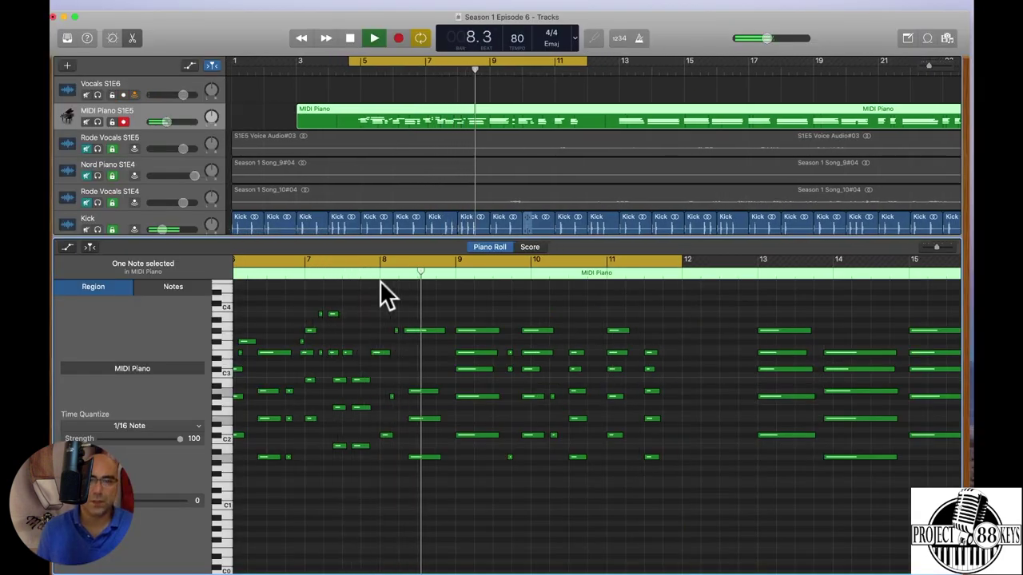
{"action": "key", "text": "space"}
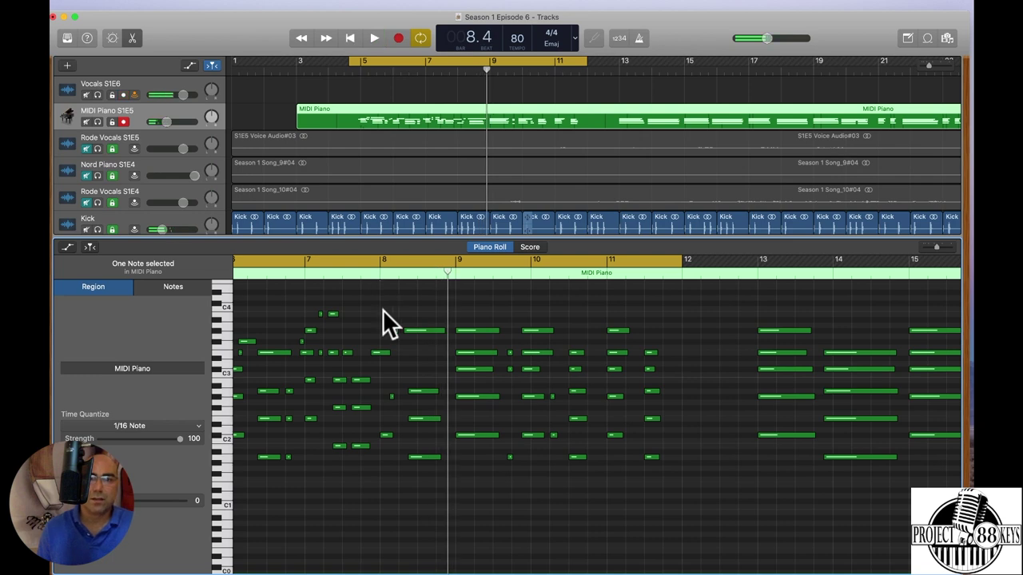
Step: Split the MIDI Piano region at bar 9
{"action": "left_click", "coordinate": [450, 278]}
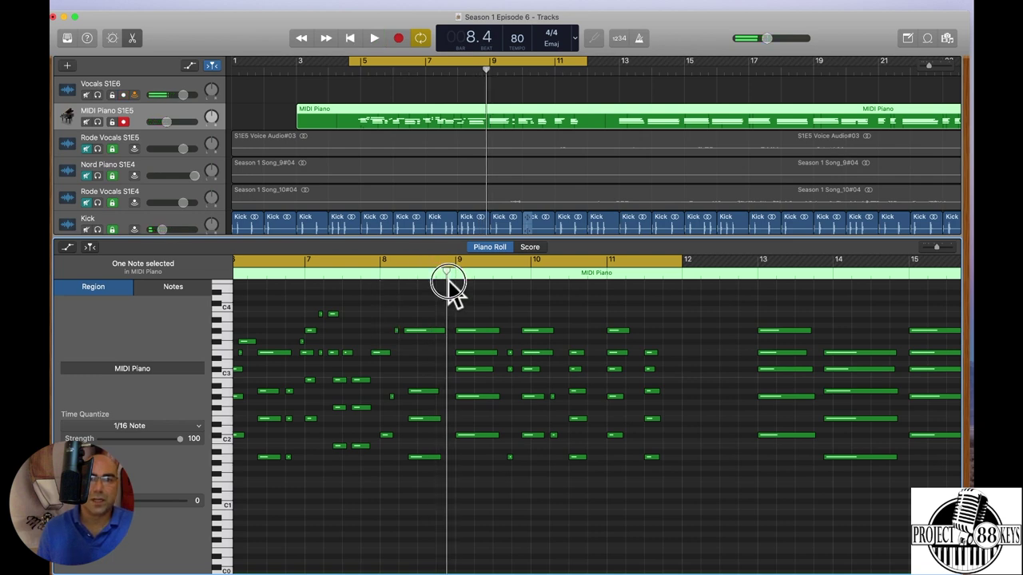
{"action": "left_click", "coordinate": [465, 97]}
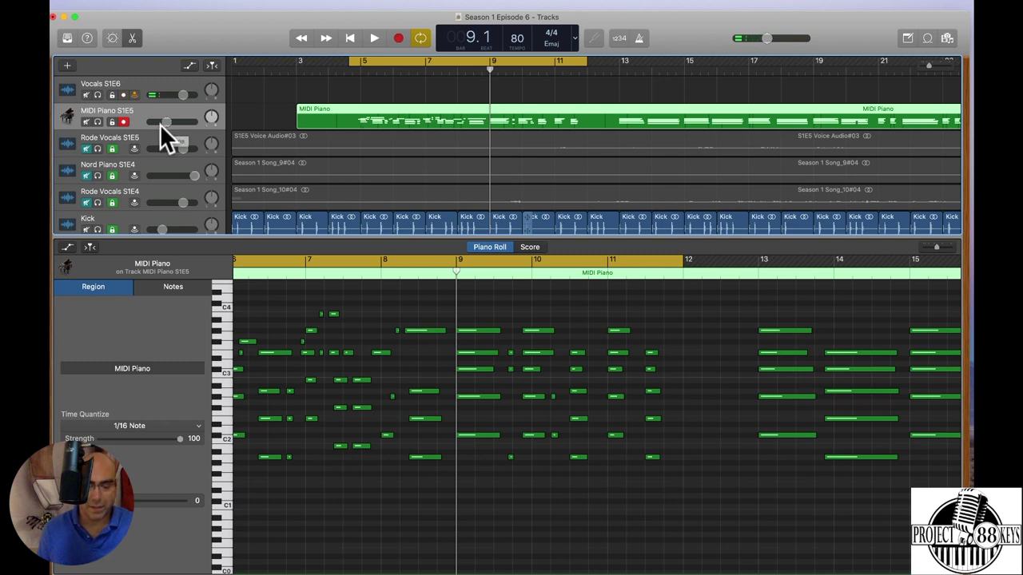
{"action": "key", "text": "super+t"}
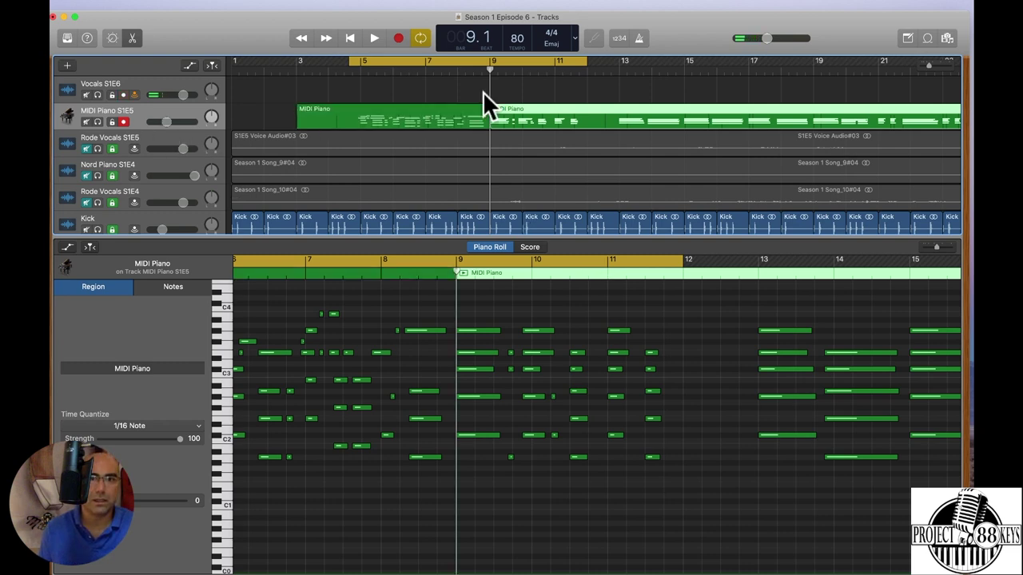
Step: Start the cycle range at bar 4 and audition the first piano section from bar 5
{"action": "left_click_drag", "start_coordinate": [488, 66], "coordinate": [359, 141]}
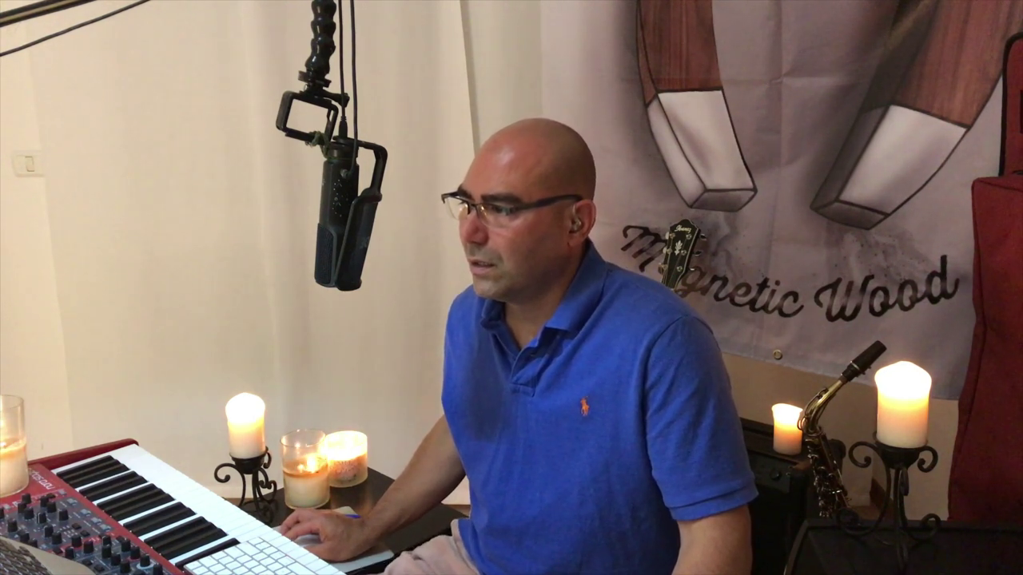
{"action": "left_click_drag", "start_coordinate": [419, 80], "coordinate": [417, 81]}
{"action": "left_click_drag", "start_coordinate": [417, 81], "coordinate": [415, 81]}
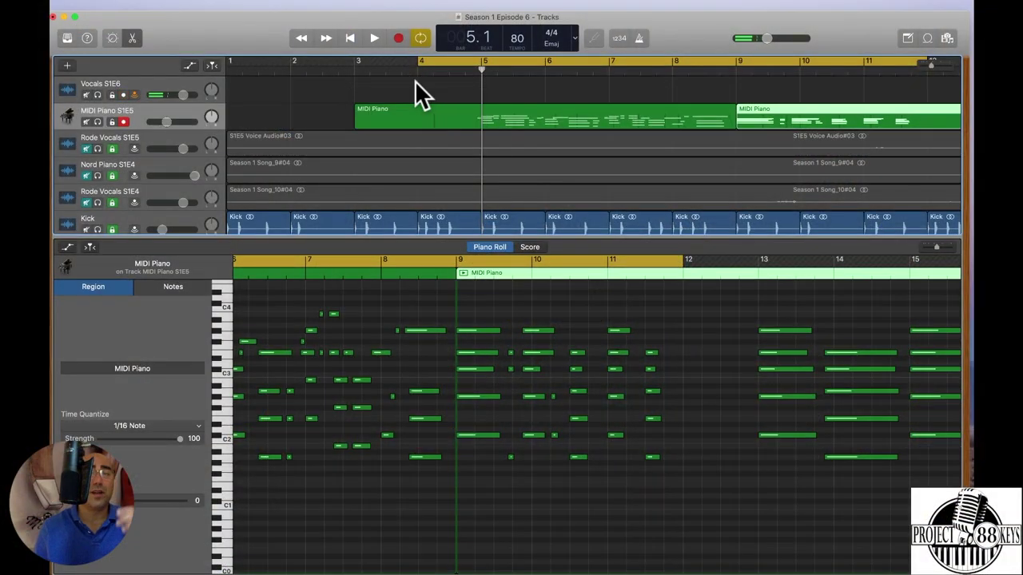
{"action": "key", "text": "space"}
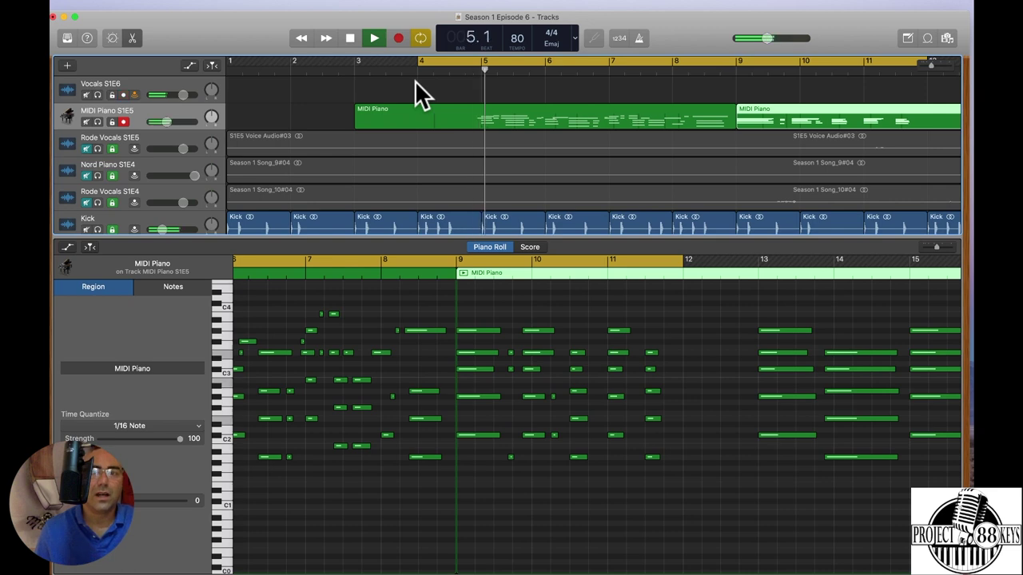
{"action": "key", "text": "space"}
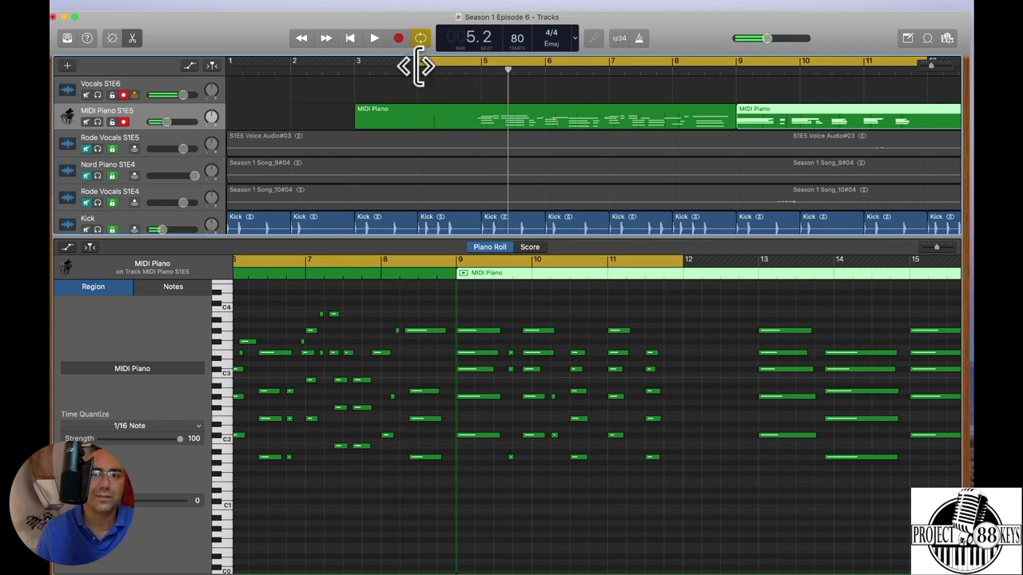
Step: Move the start of the cycle range to just before bar 5 and check playback there
{"action": "left_click_drag", "start_coordinate": [421, 65], "coordinate": [468, 104]}
{"action": "left_click", "coordinate": [485, 99]}
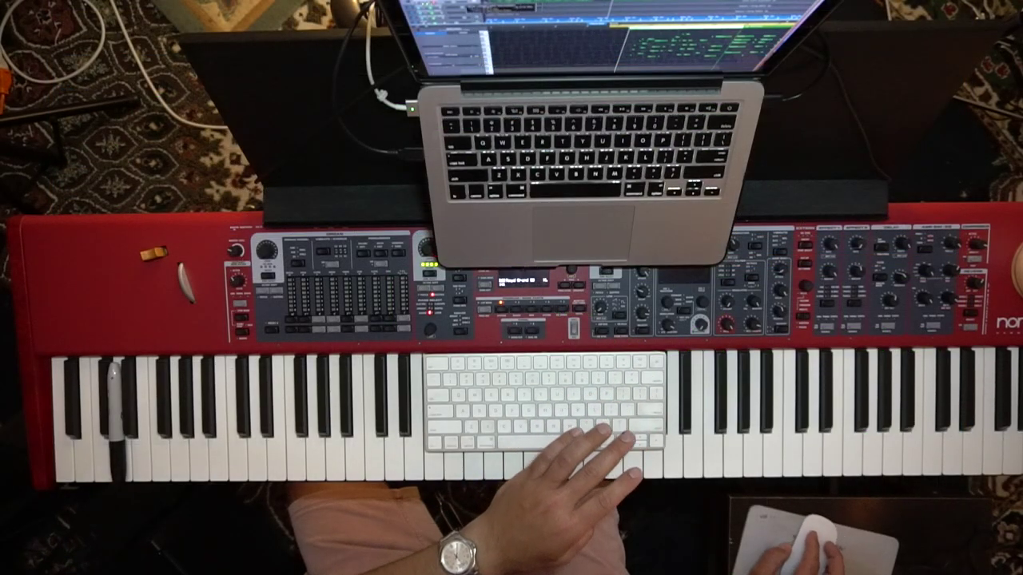
{"action": "key", "text": "space"}
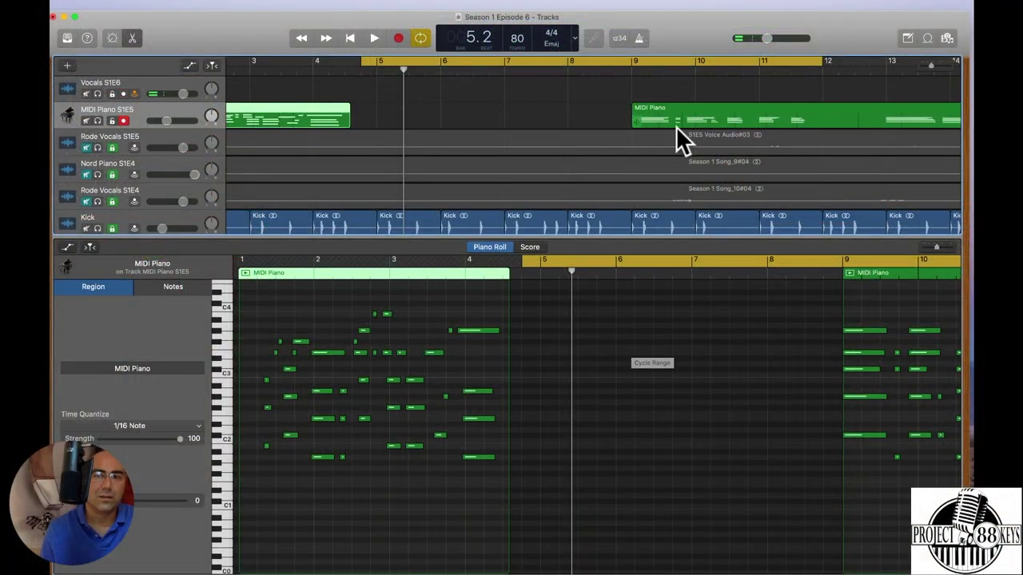
Step: Turn off cycling and play the second piano section from just before bar 9, jumping ahead to bar 13
{"action": "left_click", "coordinate": [418, 38]}
{"action": "left_click", "coordinate": [621, 74]}
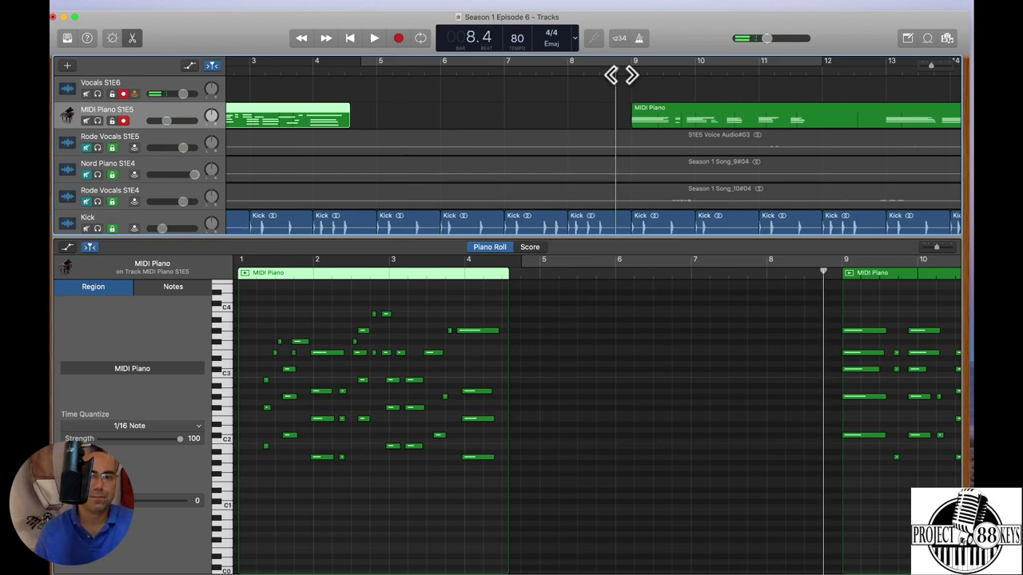
{"action": "key", "text": "space"}
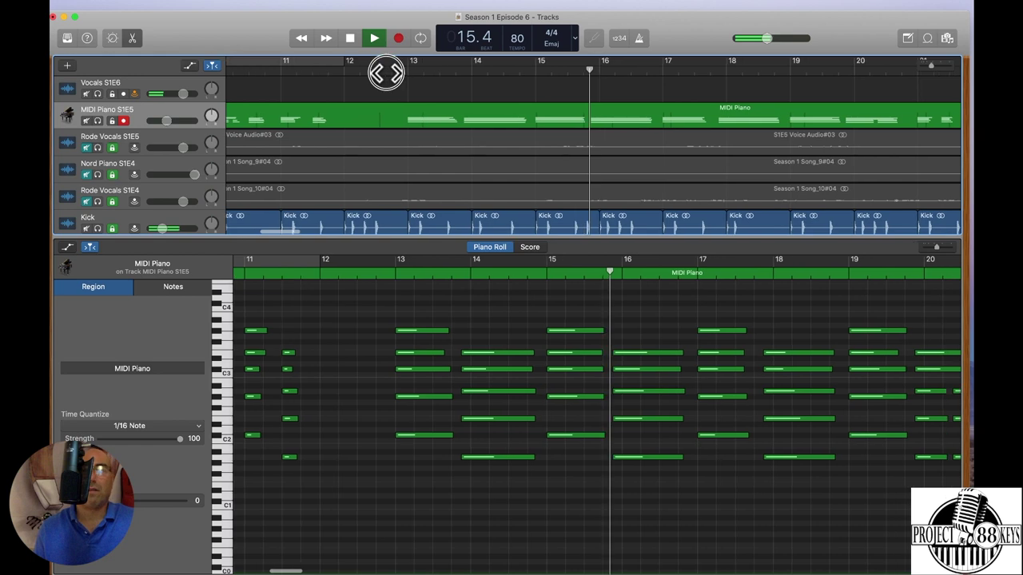
{"action": "left_click", "coordinate": [404, 70]}
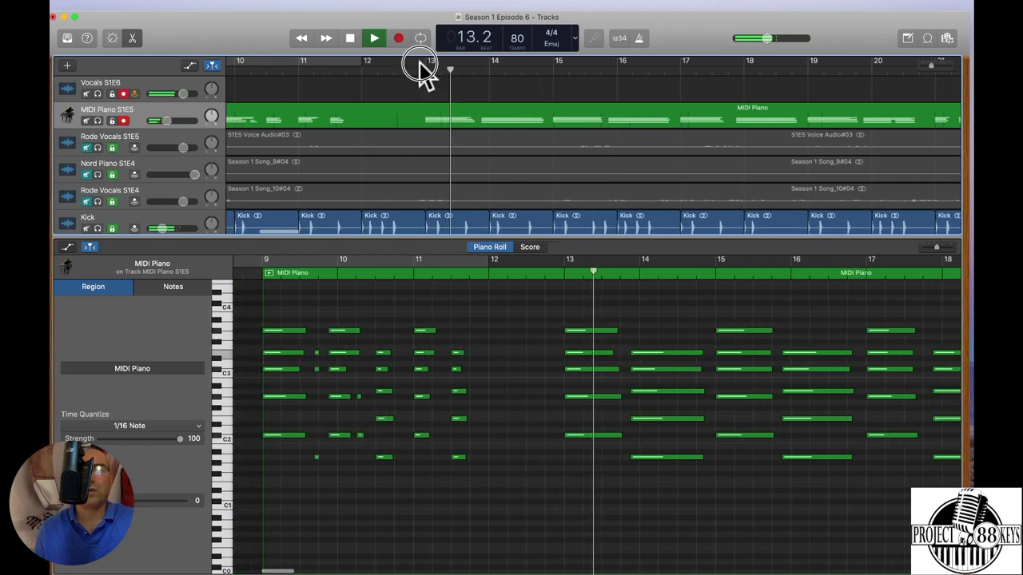
Step: Set the cycle range to bars 13 through 17 and audition the start of that section
{"action": "left_click_drag", "start_coordinate": [424, 69], "coordinate": [695, 69]}
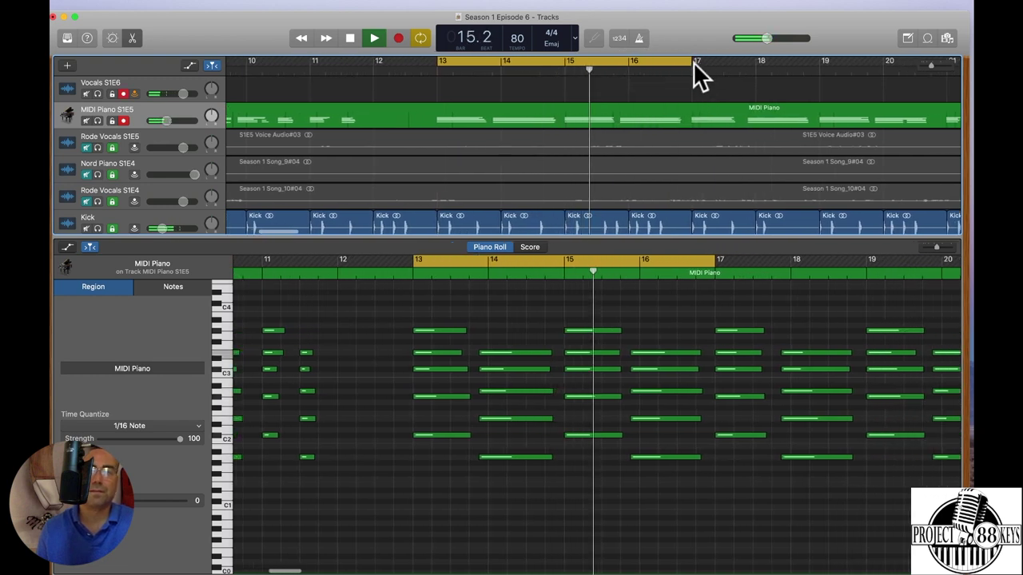
{"action": "left_click_drag", "start_coordinate": [693, 62], "coordinate": [678, 109]}
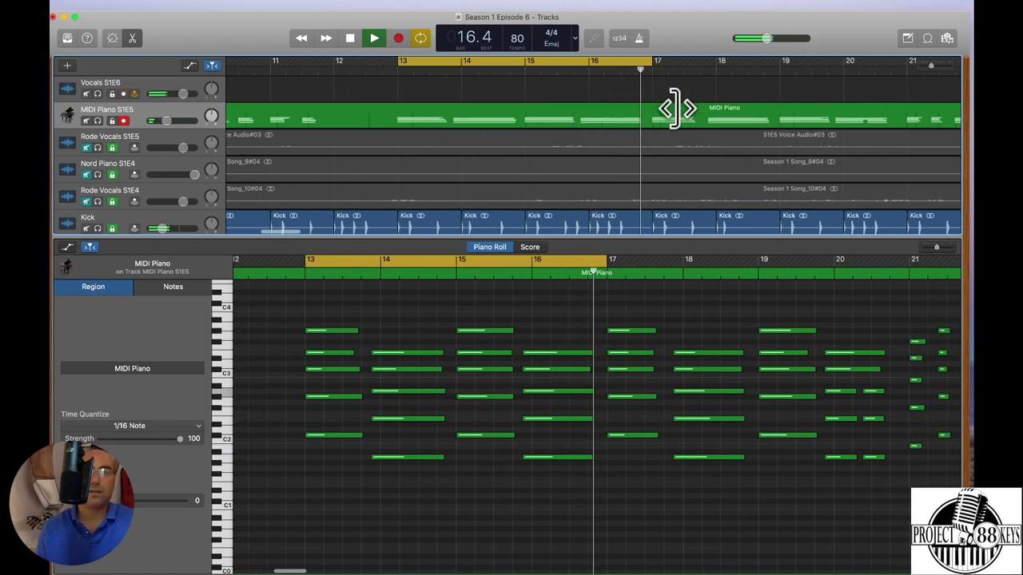
{"action": "key", "text": "space"}
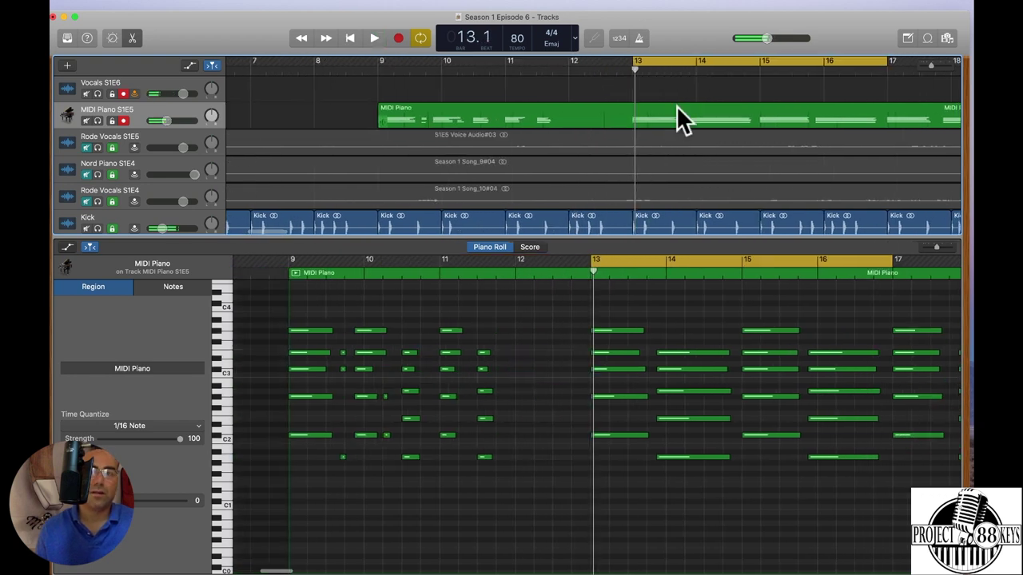
{"action": "left_click", "coordinate": [375, 38]}
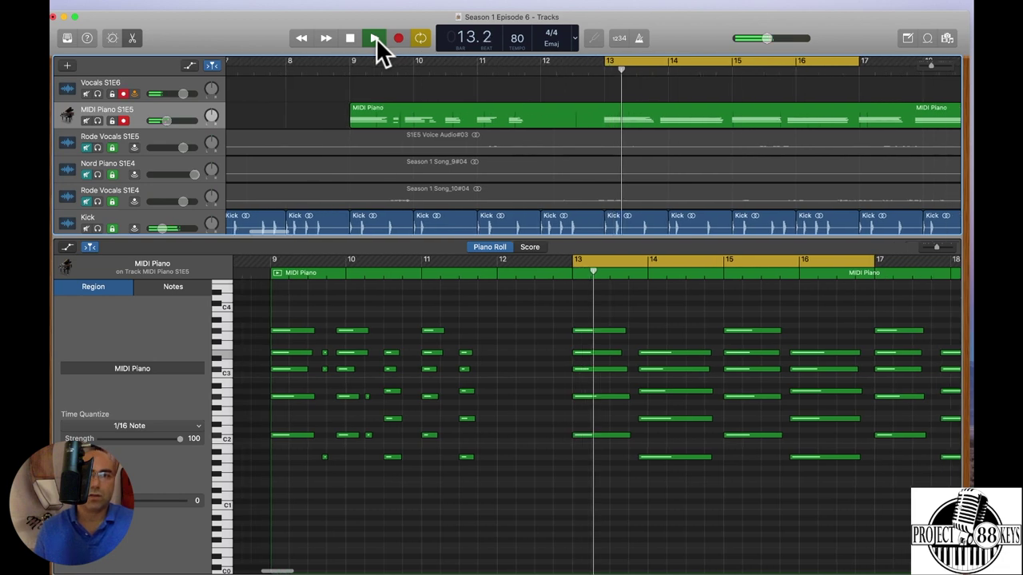
{"action": "left_click", "coordinate": [376, 38]}
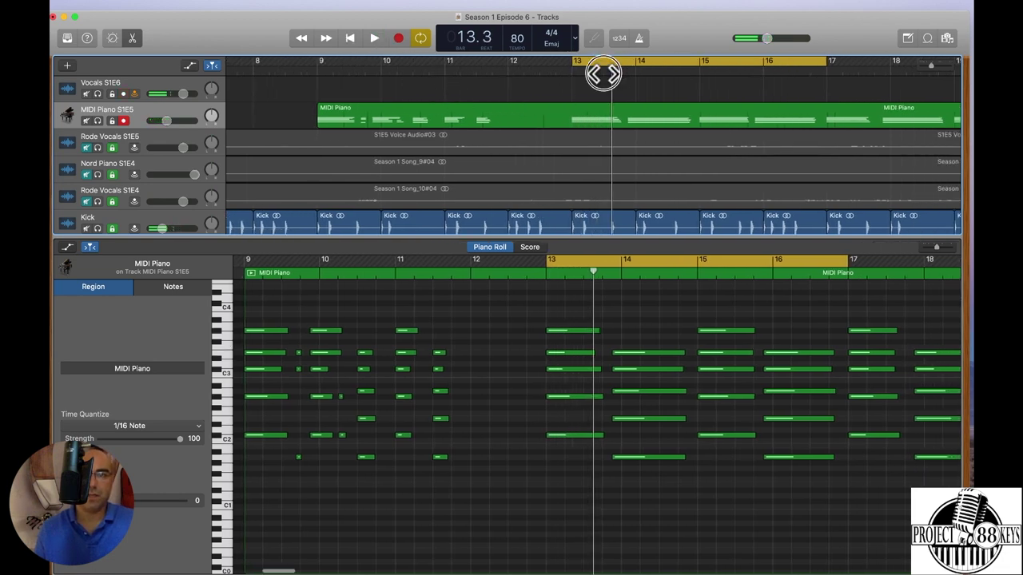
Step: Try splitting the MIDI Piano region at bar 13 and deleting the part from bar 9 to bar 13
{"action": "left_click_drag", "start_coordinate": [600, 71], "coordinate": [571, 91]}
{"action": "left_click", "coordinate": [519, 107]}
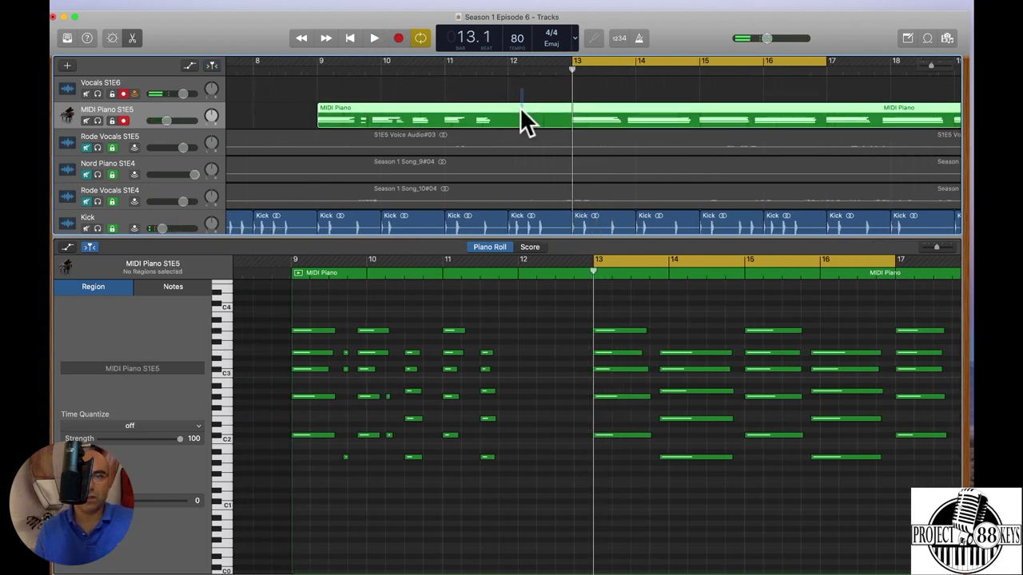
{"action": "key", "text": "super+t"}
{"action": "left_click", "coordinate": [489, 104]}
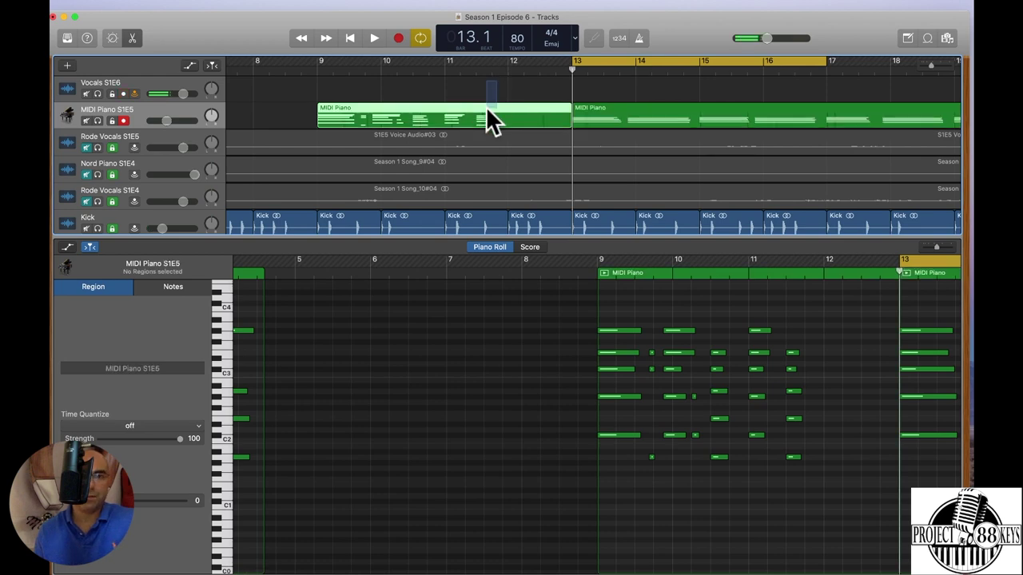
{"action": "key", "text": "Delete"}
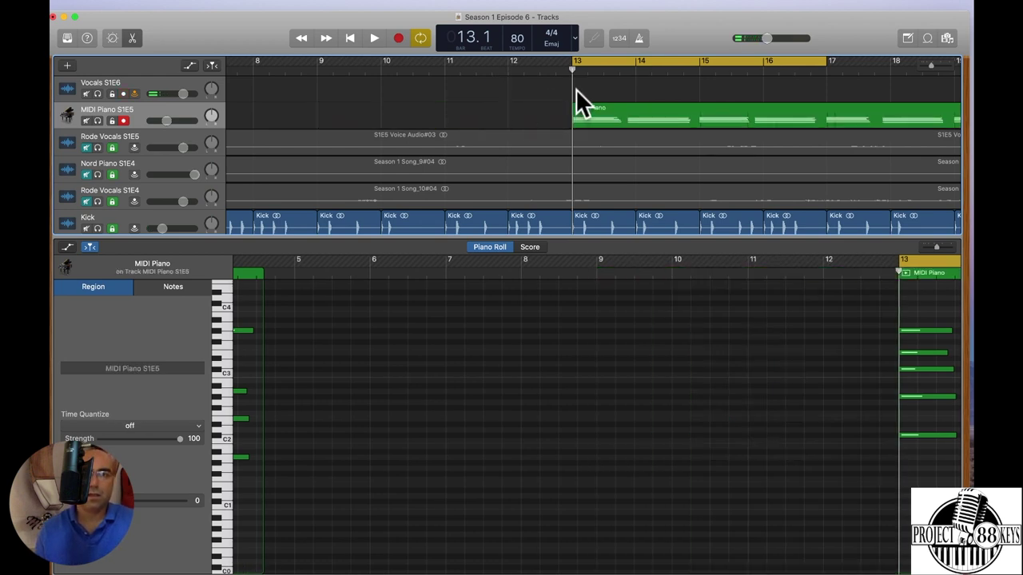
Step: Split the MIDI Piano region at bar 13 and select the part before the split
{"action": "scroll", "coordinate": [576, 87], "scroll_direction": "right", "scroll_amount": 5}
{"action": "left_click_drag", "start_coordinate": [573, 83], "coordinate": [564, 120]}
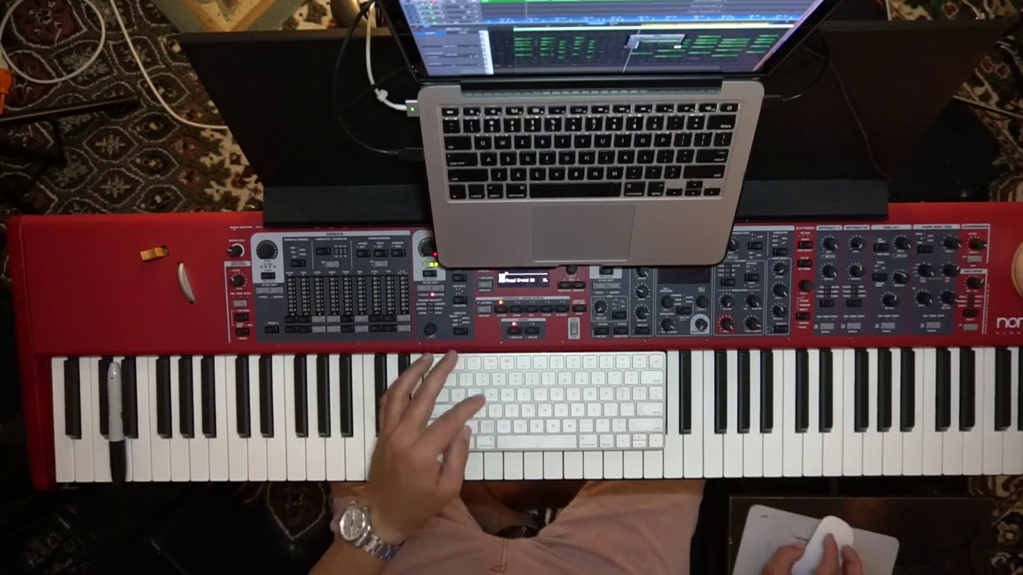
{"action": "key", "text": "super+t"}
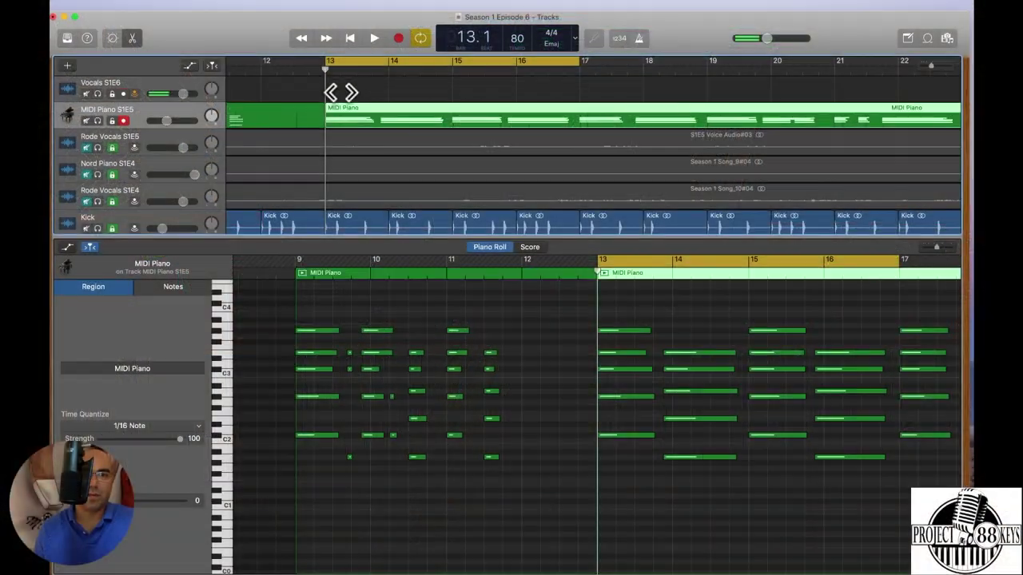
{"action": "left_click", "coordinate": [294, 112]}
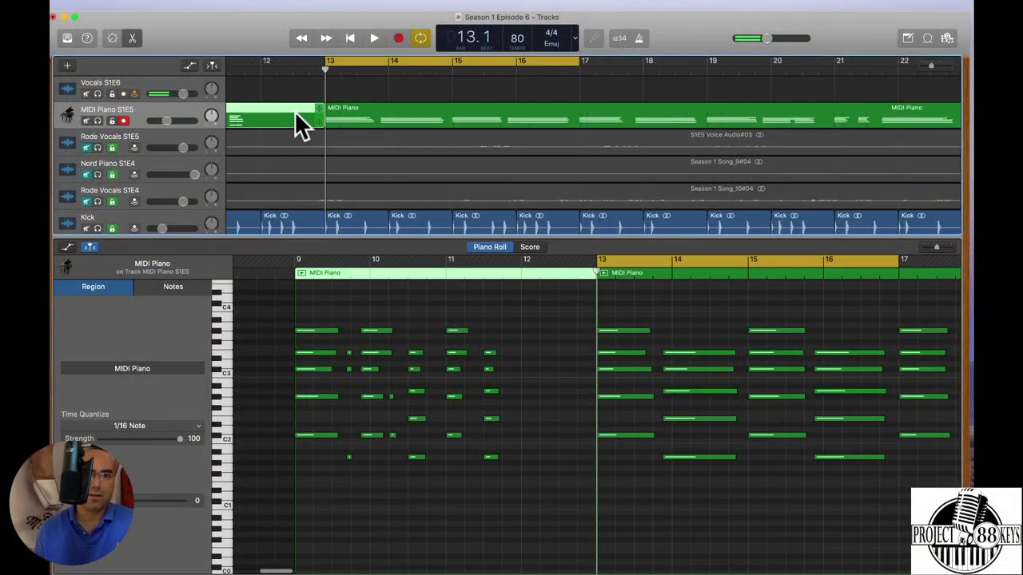
Step: Try deleting the MIDI Piano part before bar 13 and placing the playhead near the end of bar 16
{"action": "key", "text": "Delete"}
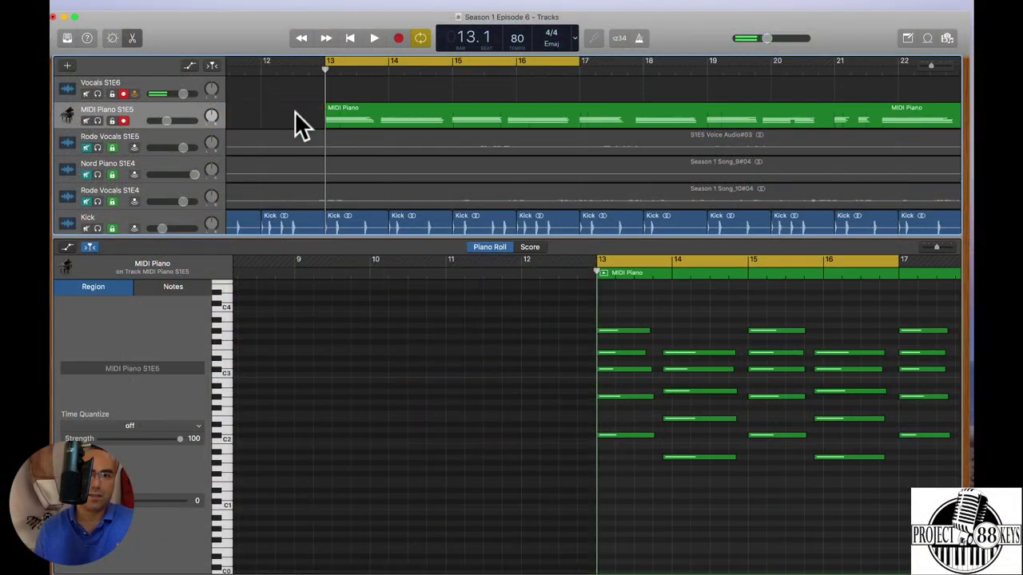
{"action": "scroll", "coordinate": [329, 76], "scroll_direction": "right", "scroll_amount": 5}
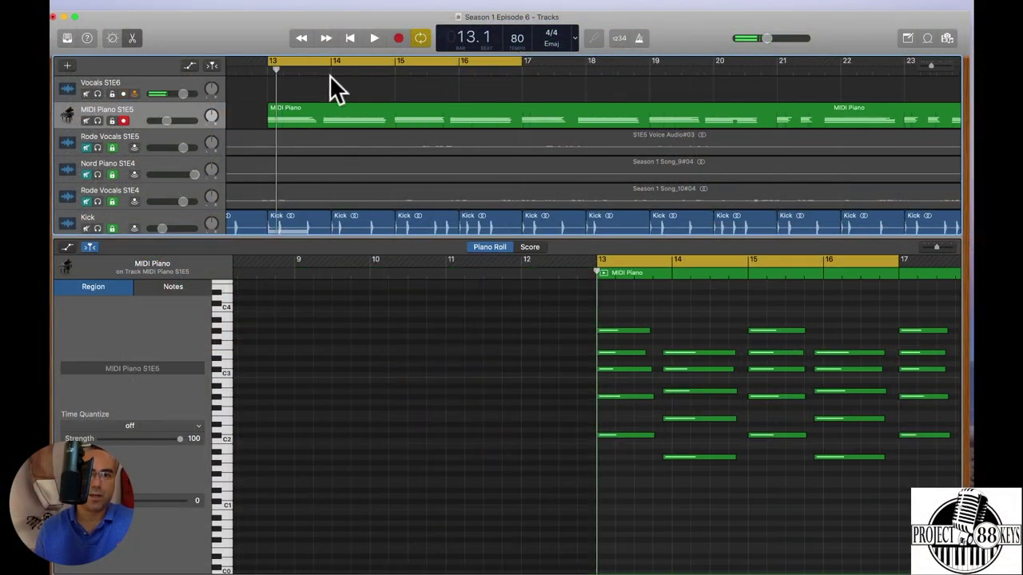
{"action": "left_click", "coordinate": [454, 75]}
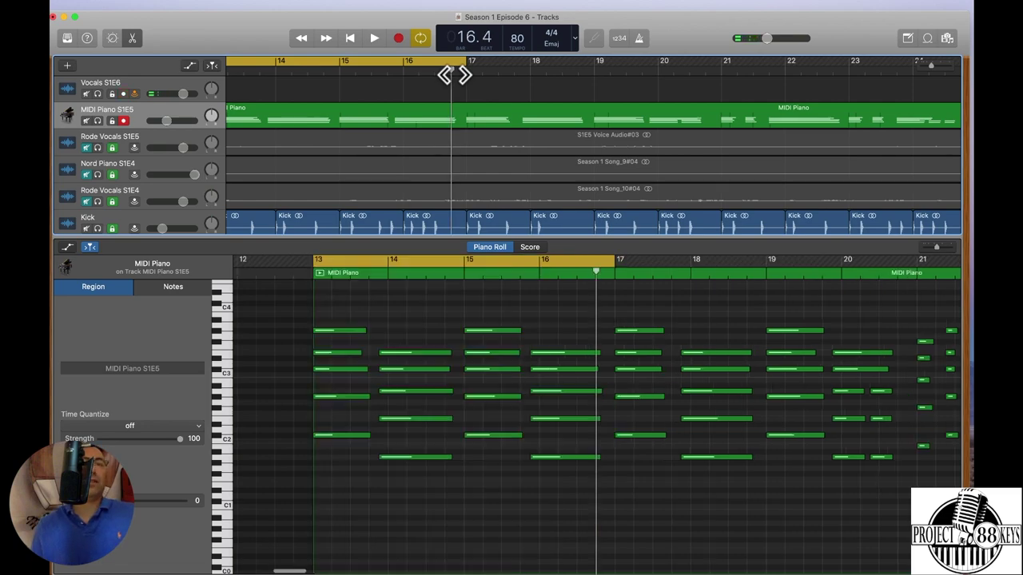
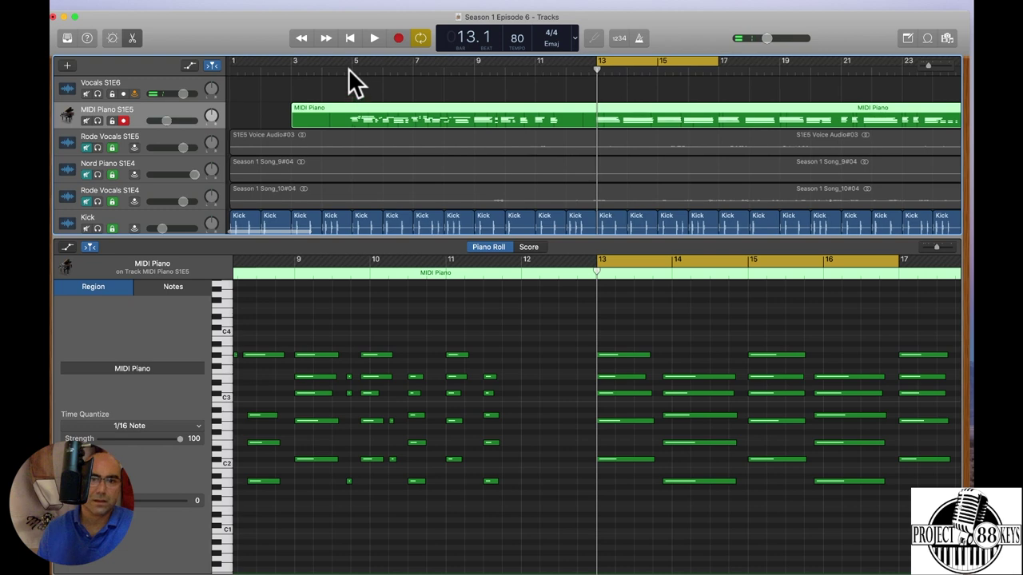
Step: Locate the first recorded piano notes and place the playhead at the start of bar 5
{"action": "double_click", "coordinate": [348, 68]}
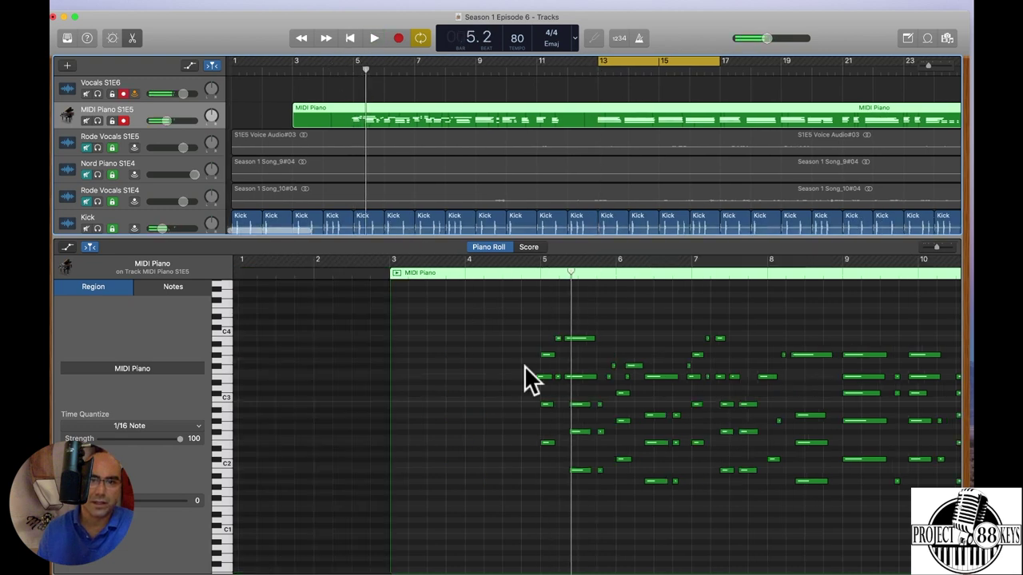
{"action": "left_click_drag", "start_coordinate": [536, 376], "coordinate": [540, 378]}
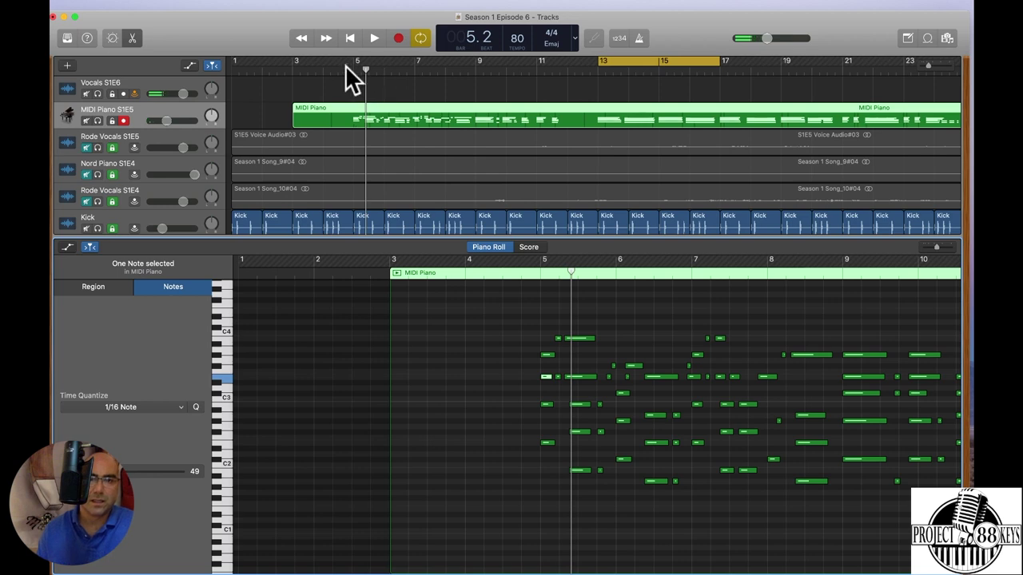
{"action": "double_click", "coordinate": [346, 68]}
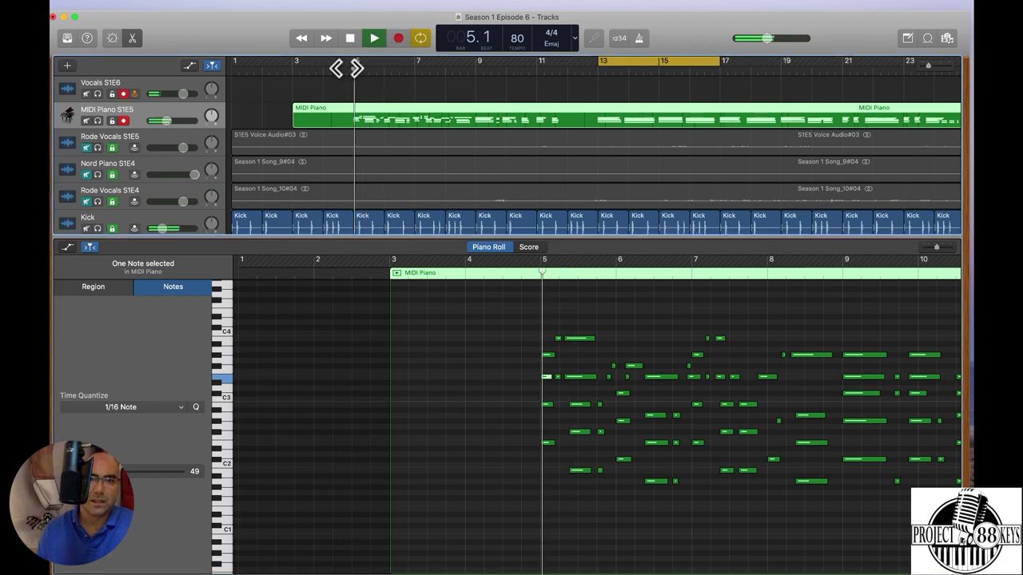
{"action": "key", "text": "space"}
{"action": "left_click", "coordinate": [537, 277]}
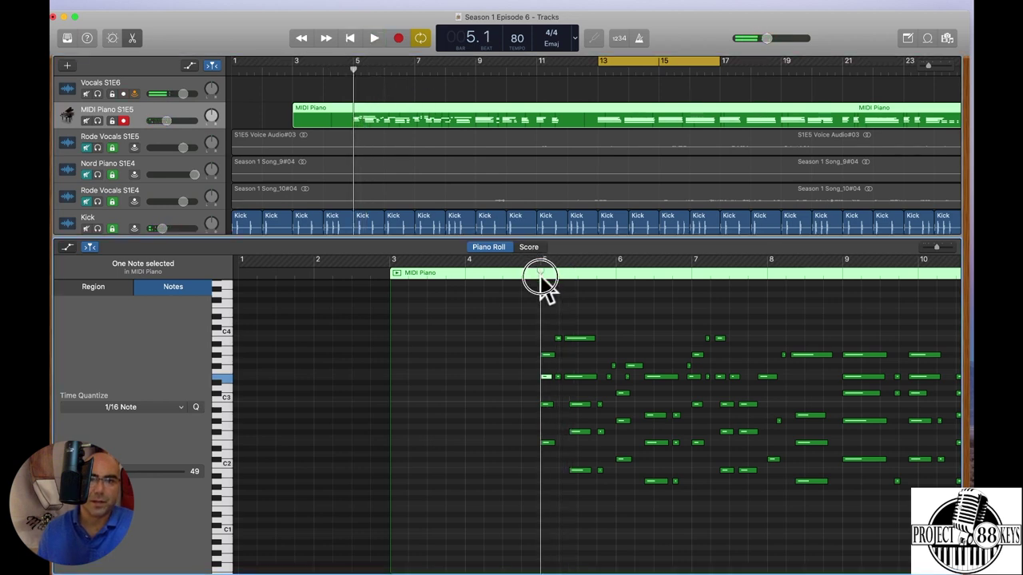
{"action": "left_click_drag", "start_coordinate": [533, 291], "coordinate": [540, 296]}
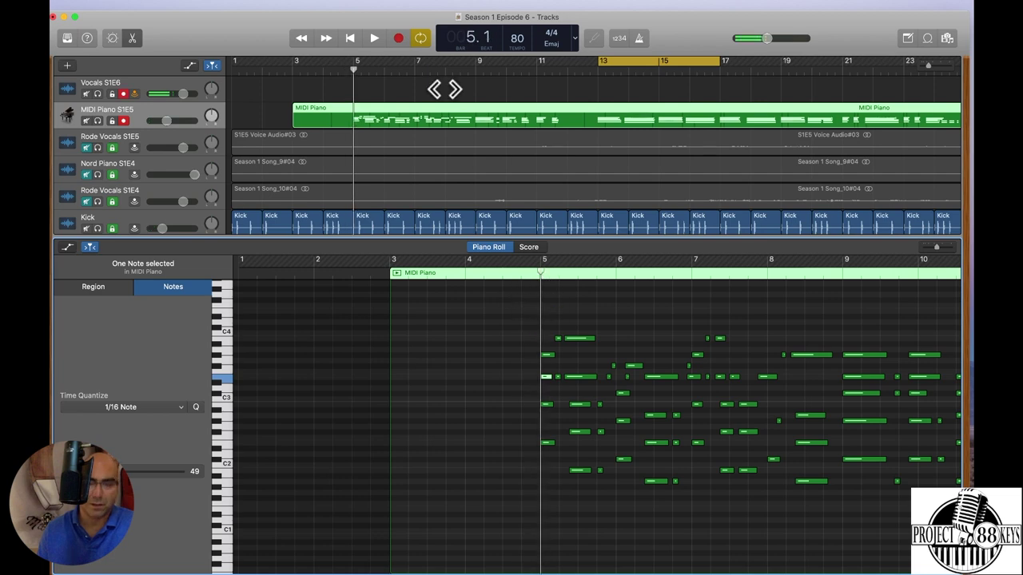
Step: Split the MIDI Piano region at bar 5 and delete the empty part before it
{"action": "left_click", "coordinate": [441, 118]}
{"action": "key", "text": "super+t"}
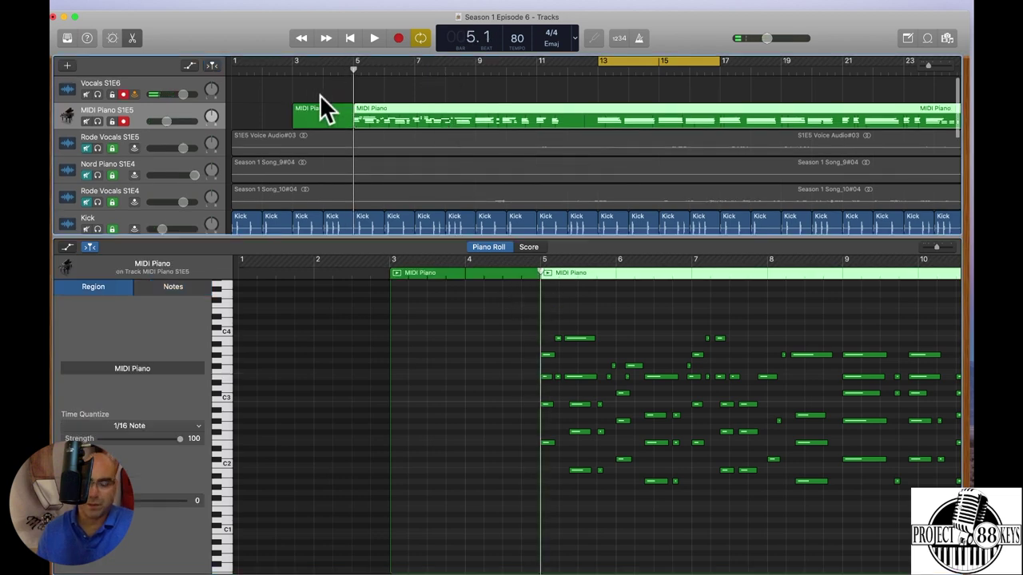
{"action": "left_click", "coordinate": [318, 111]}
{"action": "key", "text": "Delete"}
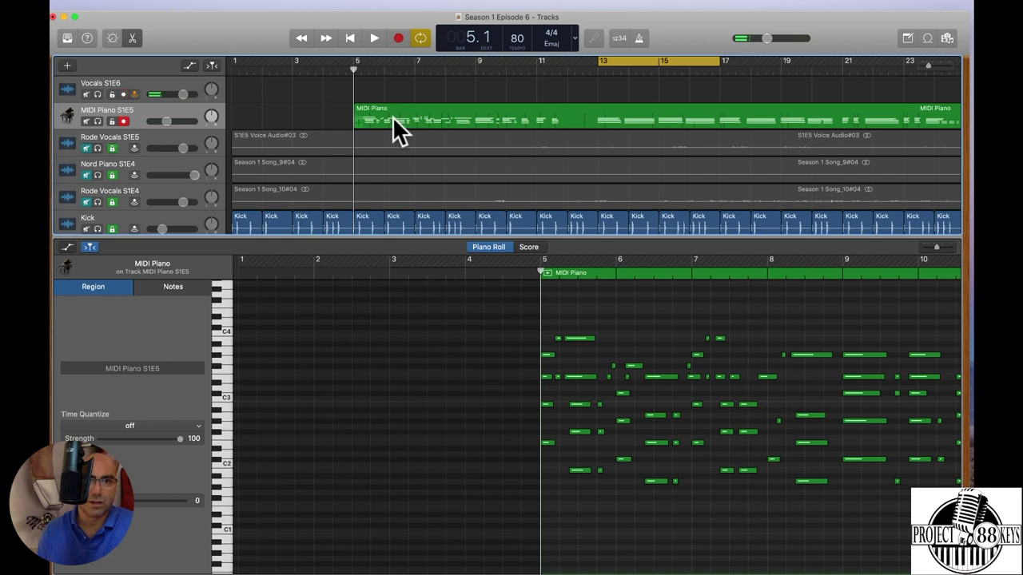
Step: Move the MIDI Piano region to start at bar 1 and play it from the beginning with cycling turned off
{"action": "left_click_drag", "start_coordinate": [393, 117], "coordinate": [241, 116]}
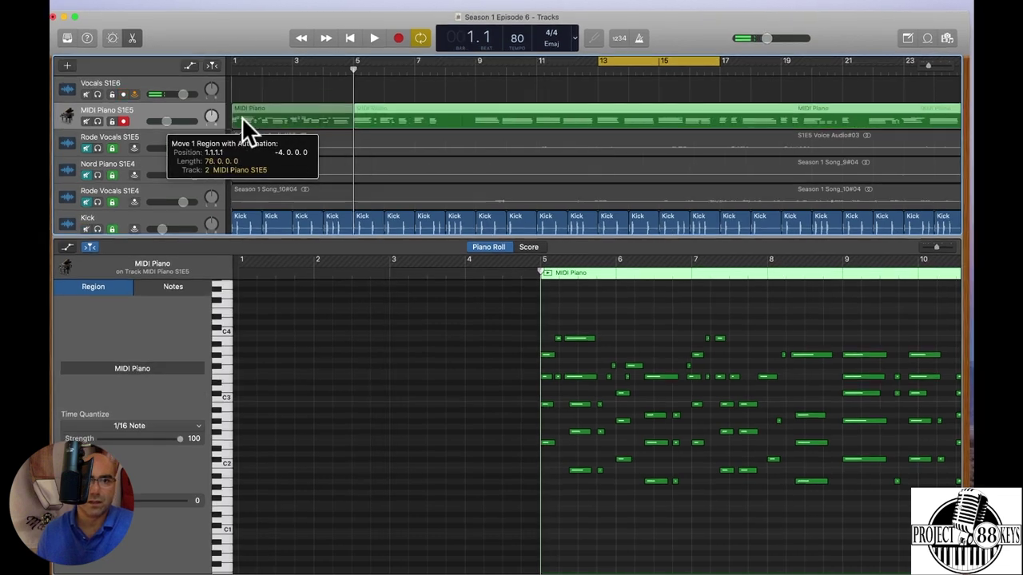
{"action": "left_click", "coordinate": [349, 38]}
{"action": "left_click", "coordinate": [370, 36]}
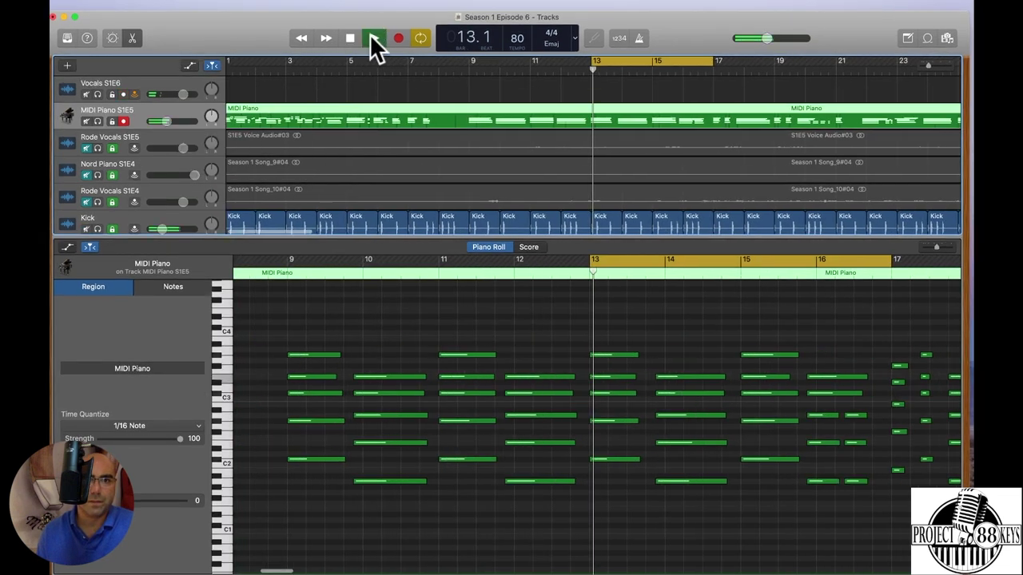
{"action": "left_click", "coordinate": [348, 40]}
{"action": "left_click", "coordinate": [417, 38]}
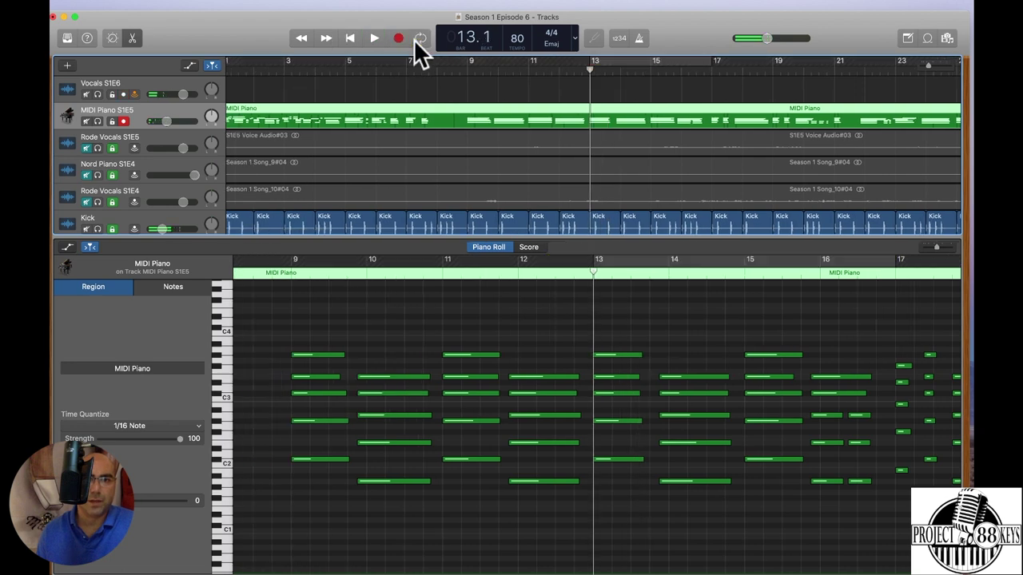
{"action": "left_click", "coordinate": [352, 39]}
{"action": "left_click", "coordinate": [377, 38]}
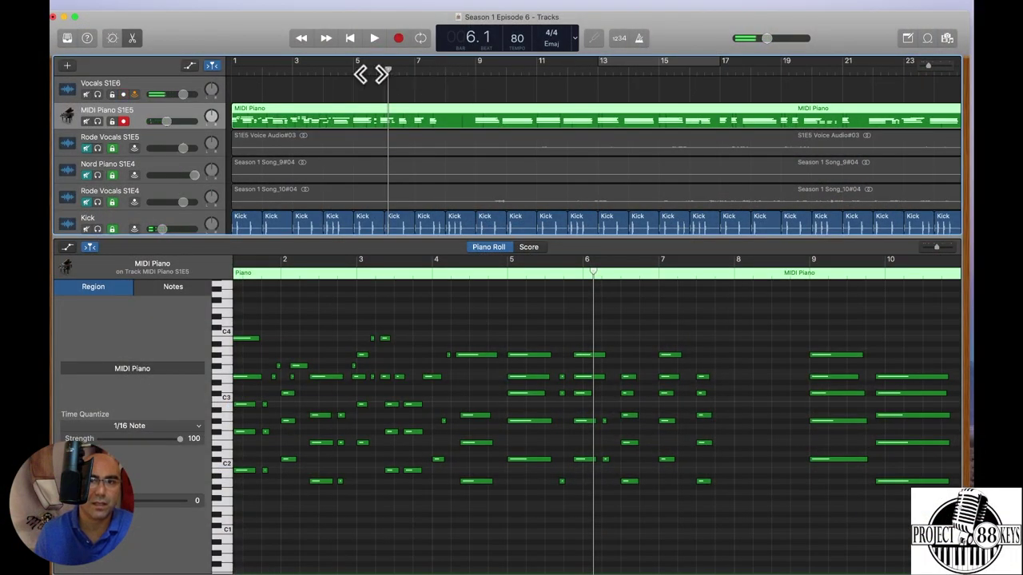
Step: Audition the piano part around bar 5 in close-up to check where the first section ends
{"action": "left_click", "coordinate": [355, 73]}
{"action": "key", "text": "space"}
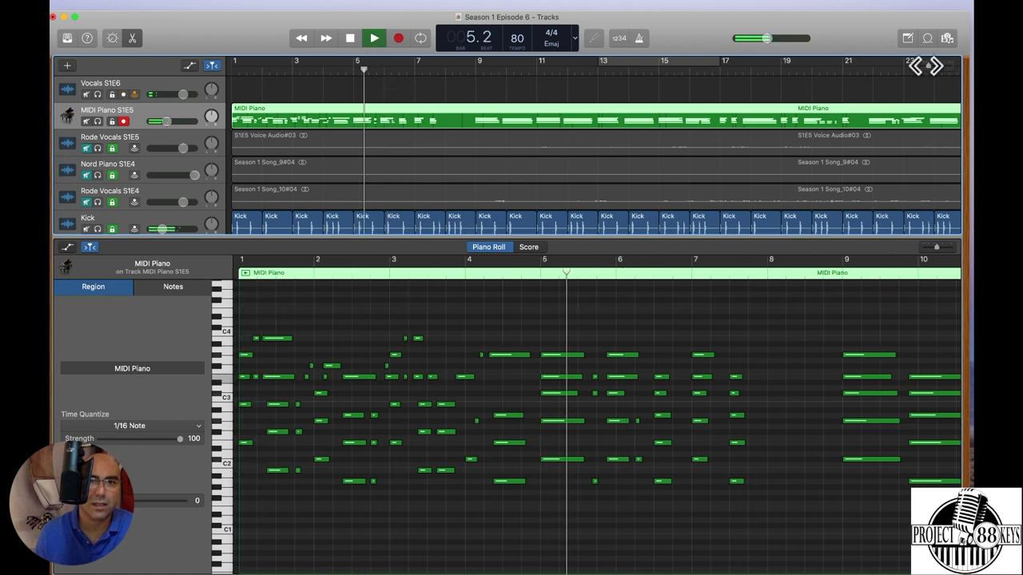
{"action": "key", "text": "super+Right"}
{"action": "key", "text": "super+Right"}
{"action": "key", "text": "super+Right"}
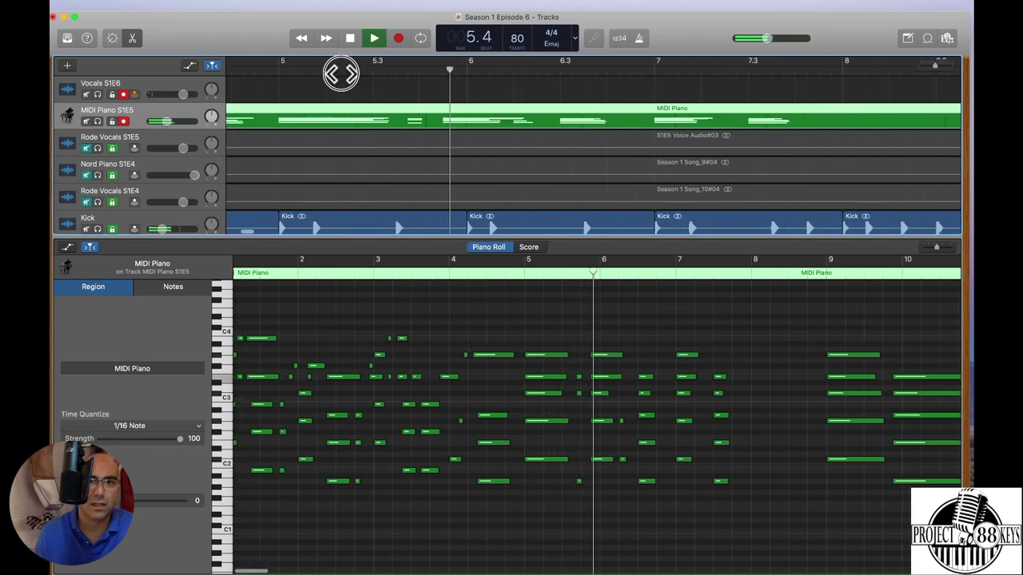
{"action": "key", "text": "space"}
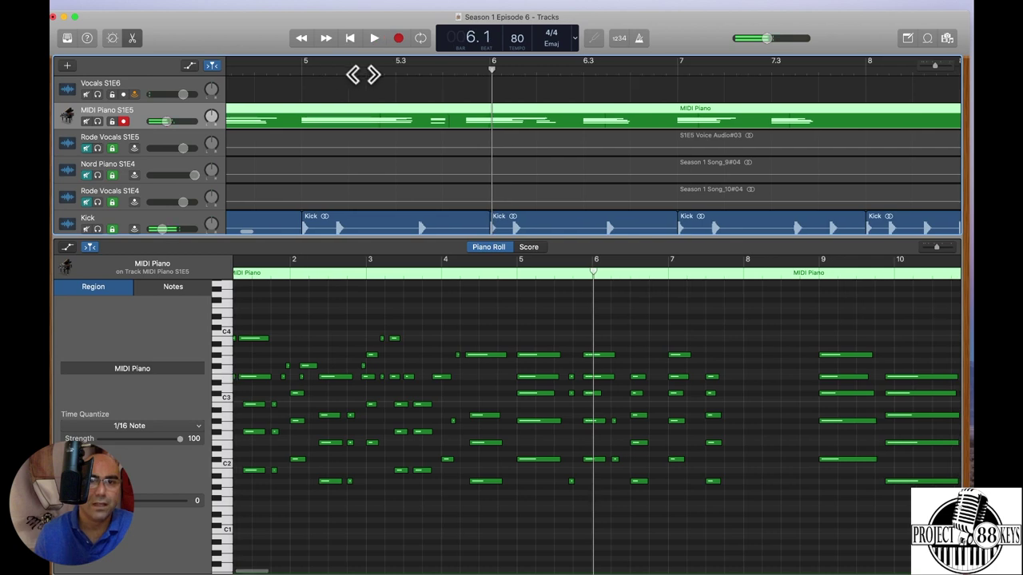
{"action": "left_click", "coordinate": [308, 71]}
{"action": "key", "text": "space"}
{"action": "scroll", "coordinate": [272, 72], "scroll_direction": "left", "scroll_amount": 5}
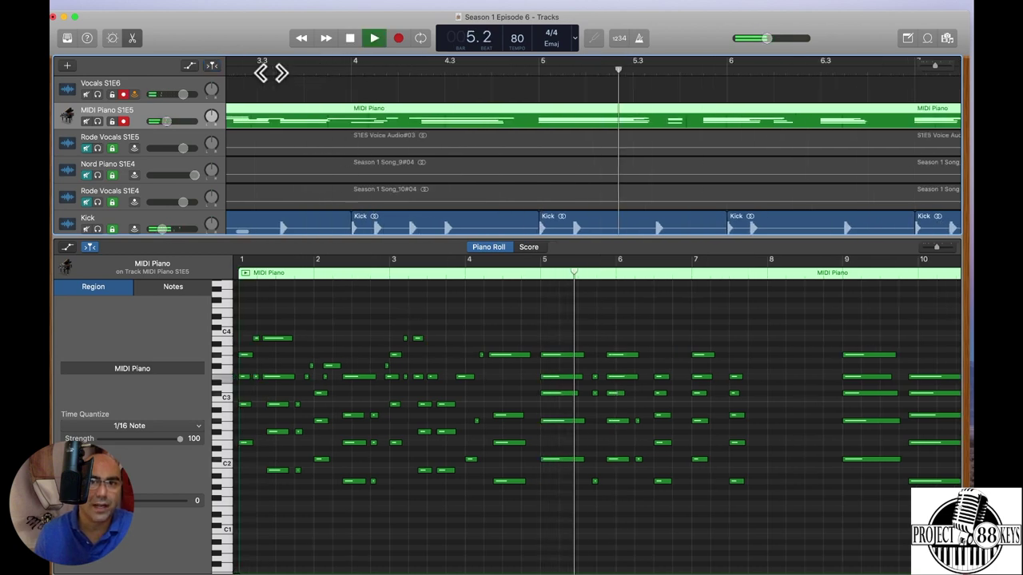
{"action": "key", "text": "space"}
Step: Split the MIDI Piano region at bar 5 and save the project
{"action": "left_click_drag", "start_coordinate": [541, 73], "coordinate": [539, 78]}
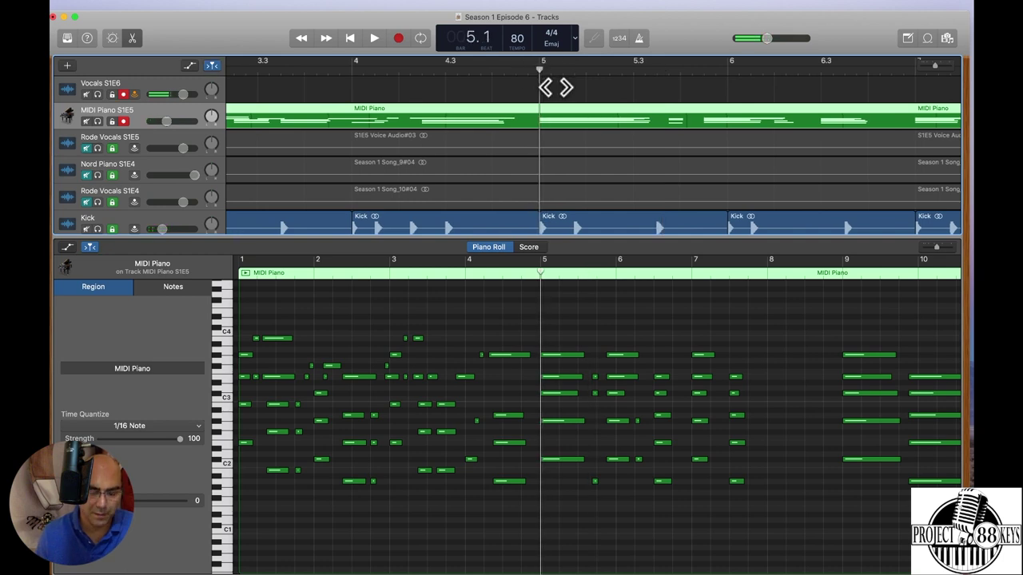
{"action": "key", "text": "super+t"}
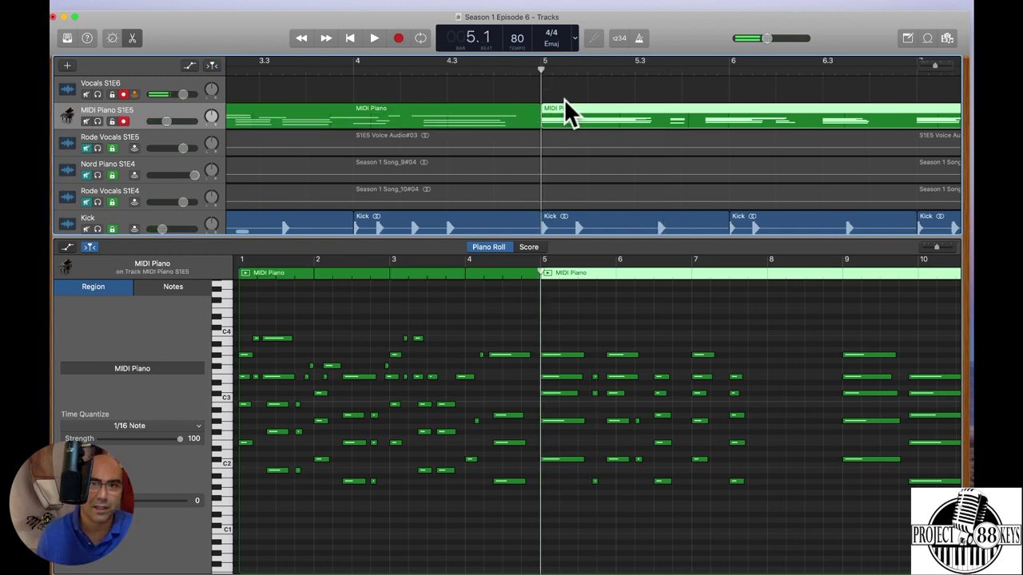
{"action": "scroll", "coordinate": [563, 99], "scroll_direction": "left", "scroll_amount": 2}
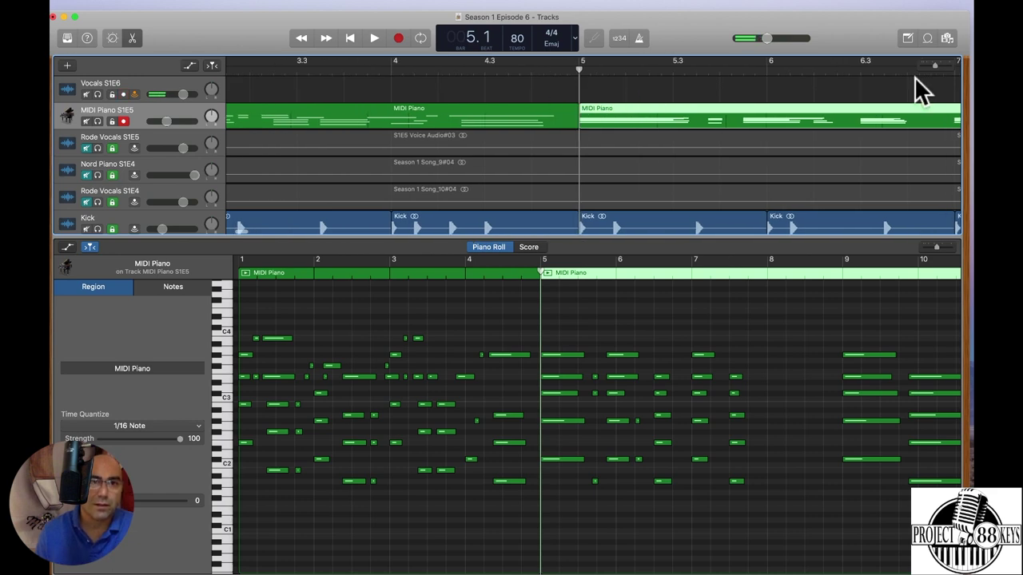
{"action": "left_click", "coordinate": [141, 7]}
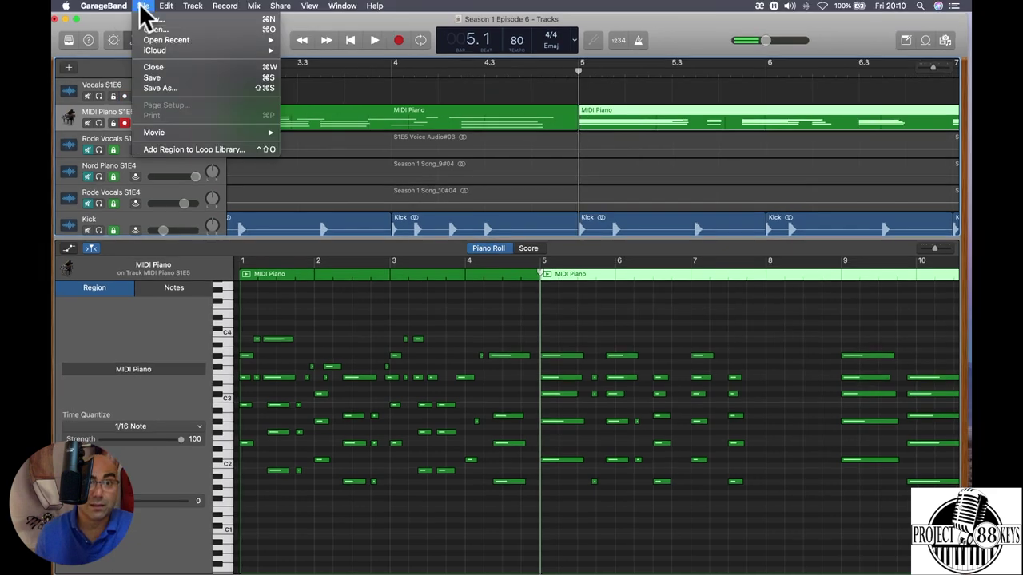
{"action": "left_click", "coordinate": [163, 77]}
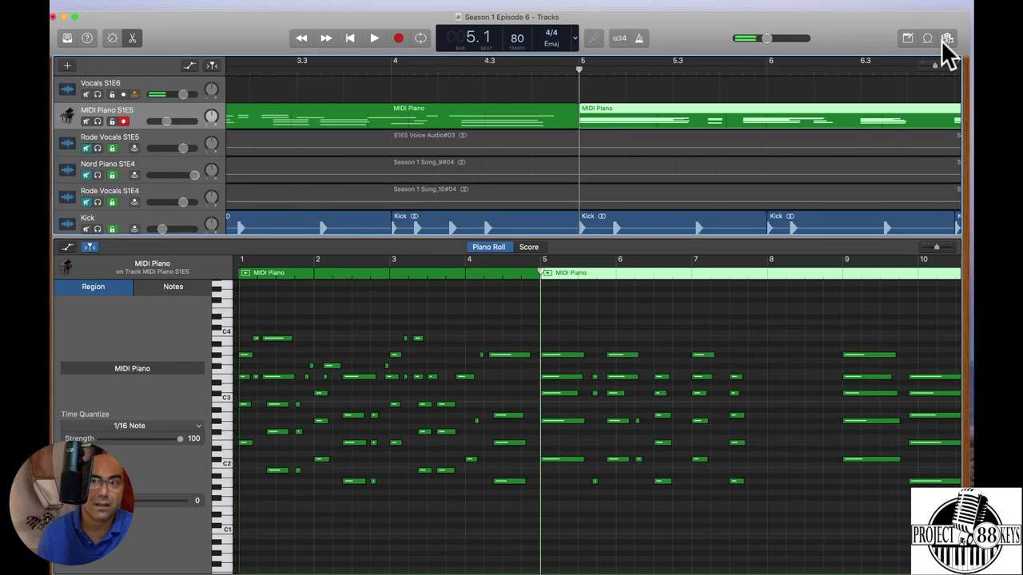
Step: Remove bars 5 to 9 from the MIDI Piano track and move the remaining region to start at bar 5
{"action": "left_click_drag", "start_coordinate": [932, 62], "coordinate": [923, 65]}
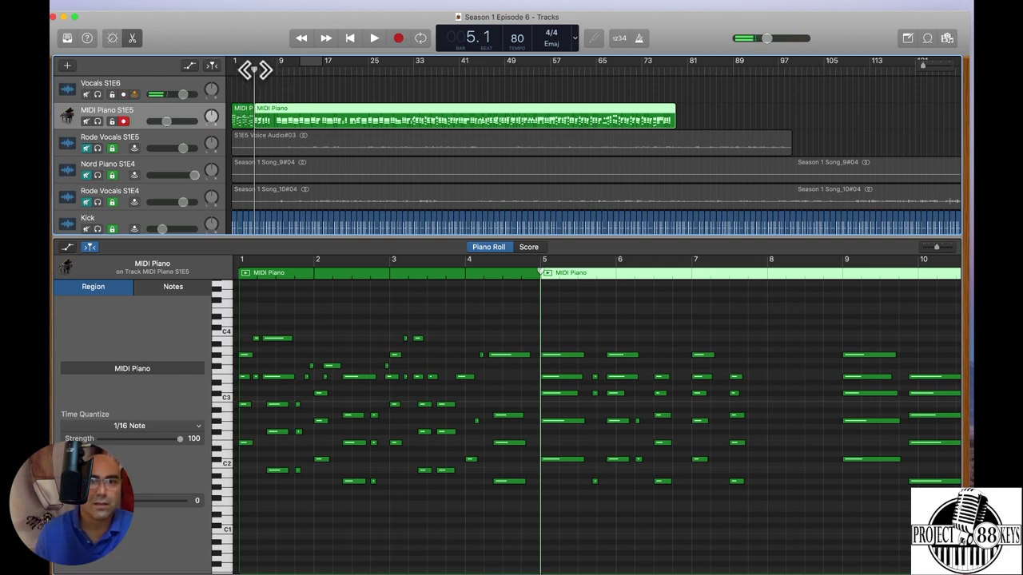
{"action": "left_click_drag", "start_coordinate": [254, 70], "coordinate": [278, 70]}
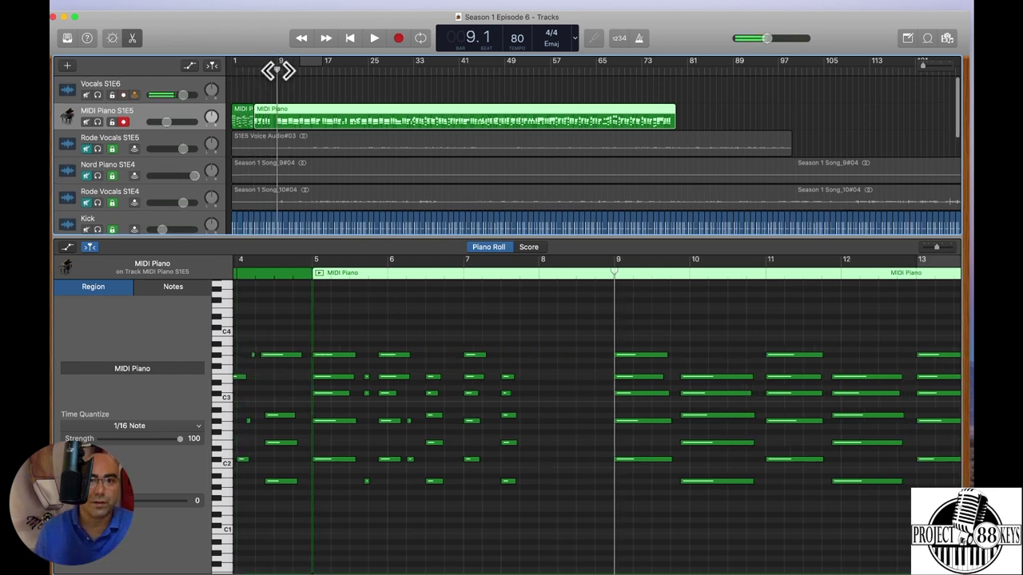
{"action": "key", "text": "space"}
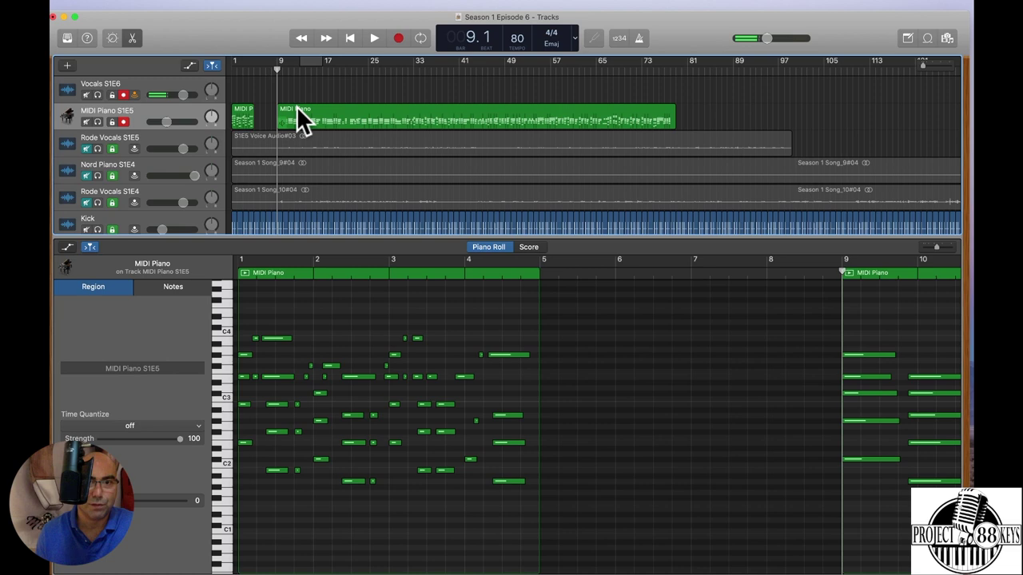
{"action": "left_click_drag", "start_coordinate": [296, 114], "coordinate": [272, 108]}
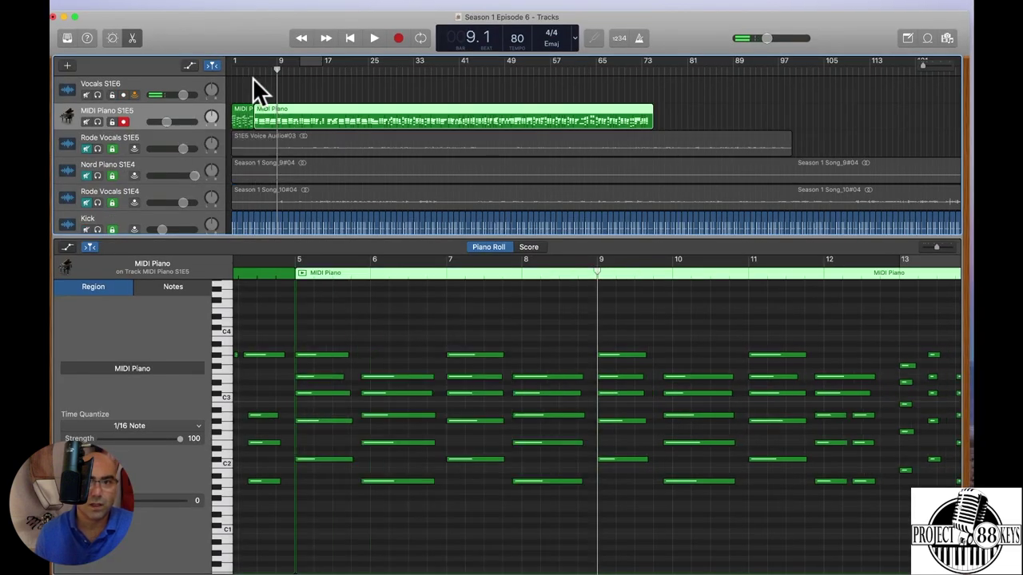
Step: Play from bar 4 and examine the transition between the two piano regions at bar 5 in close-up
{"action": "left_click", "coordinate": [249, 70]}
{"action": "key", "text": "space"}
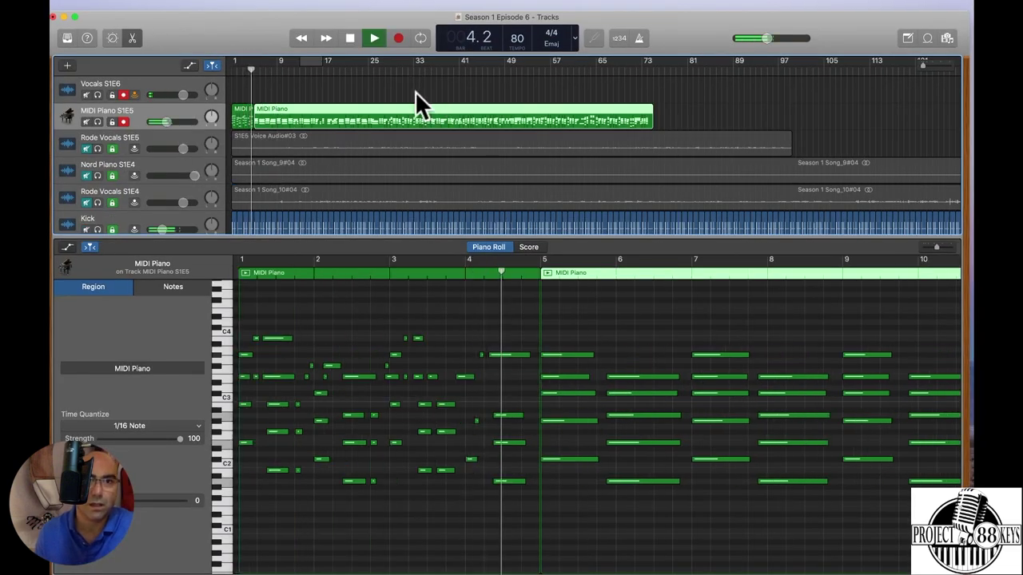
{"action": "key", "text": "super+Right"}
{"action": "key", "text": "super+Right"}
{"action": "key", "text": "super+Right"}
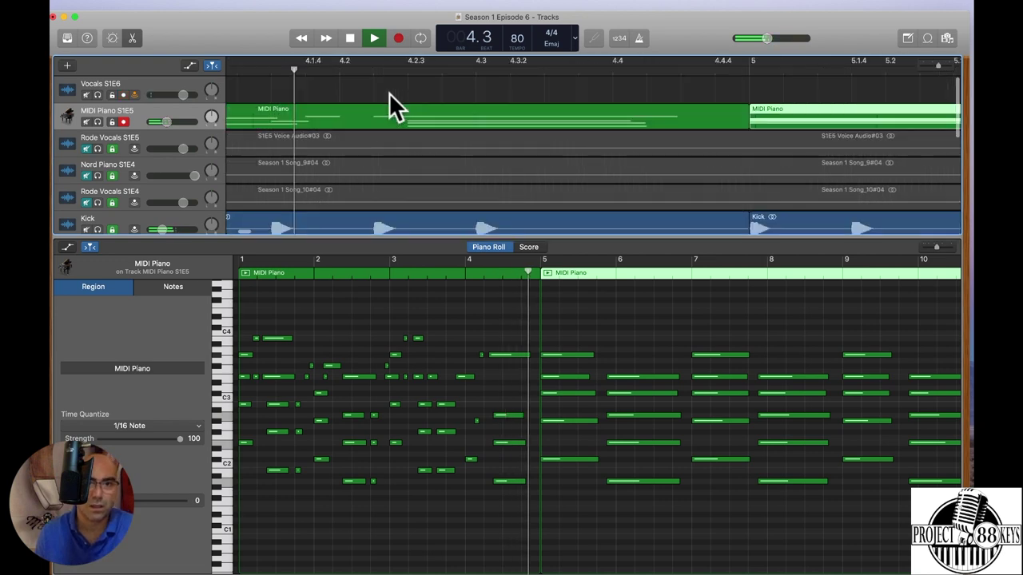
{"action": "key", "text": "super+Right"}
{"action": "key", "text": "super+Right"}
{"action": "key", "text": "super+Right"}
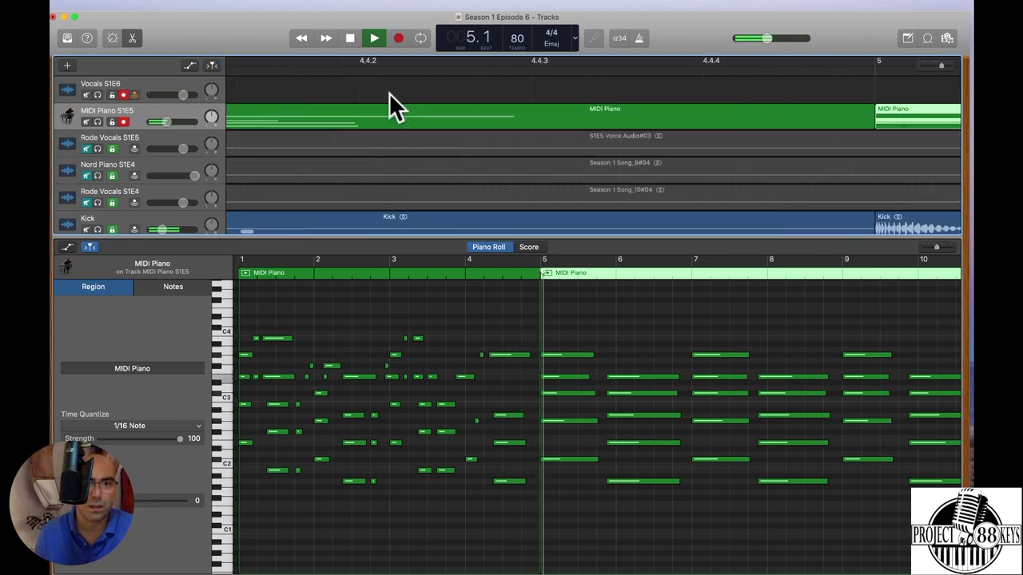
Step: Make the tracks view follow the playhead and replay the piano part from just before bar 4
{"action": "left_click", "coordinate": [212, 66]}
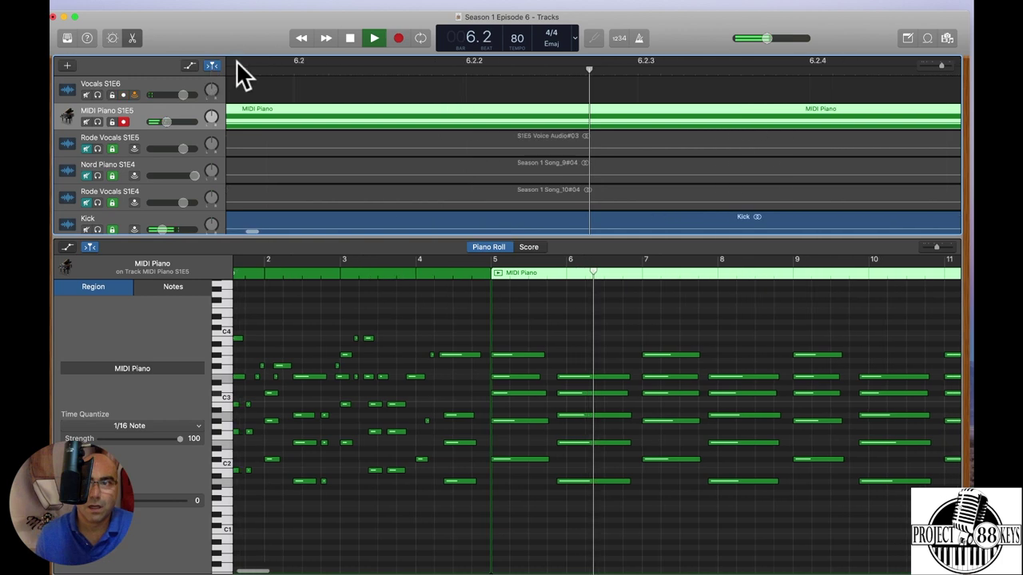
{"action": "left_click", "coordinate": [940, 66]}
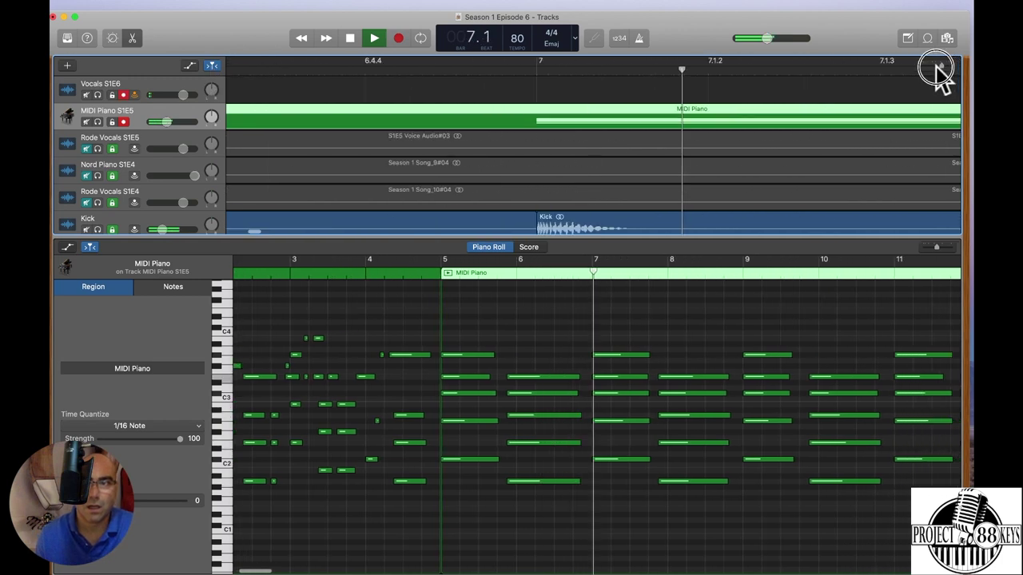
{"action": "left_click_drag", "start_coordinate": [936, 66], "coordinate": [921, 65]}
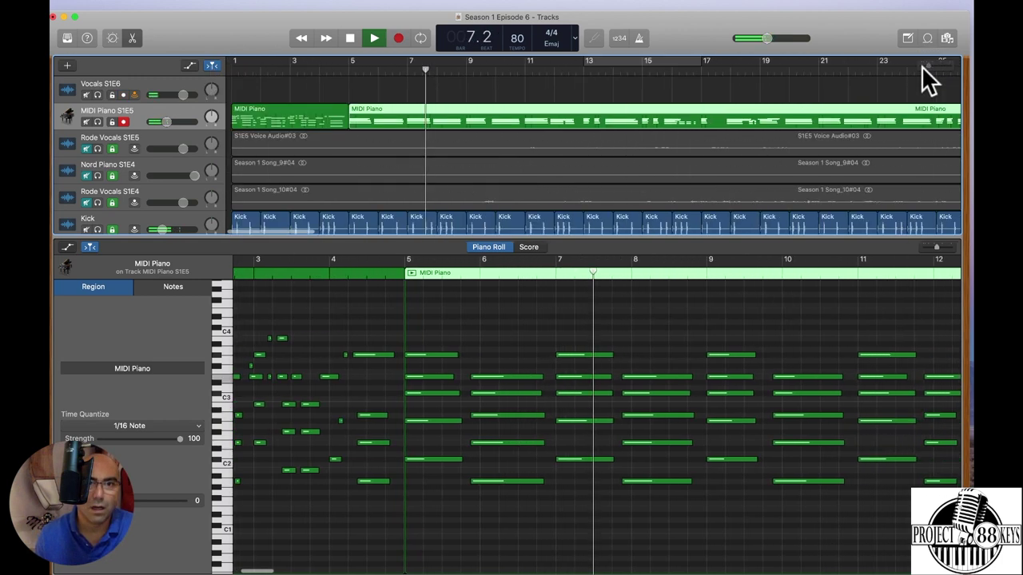
{"action": "left_click", "coordinate": [445, 75]}
{"action": "left_click", "coordinate": [317, 70]}
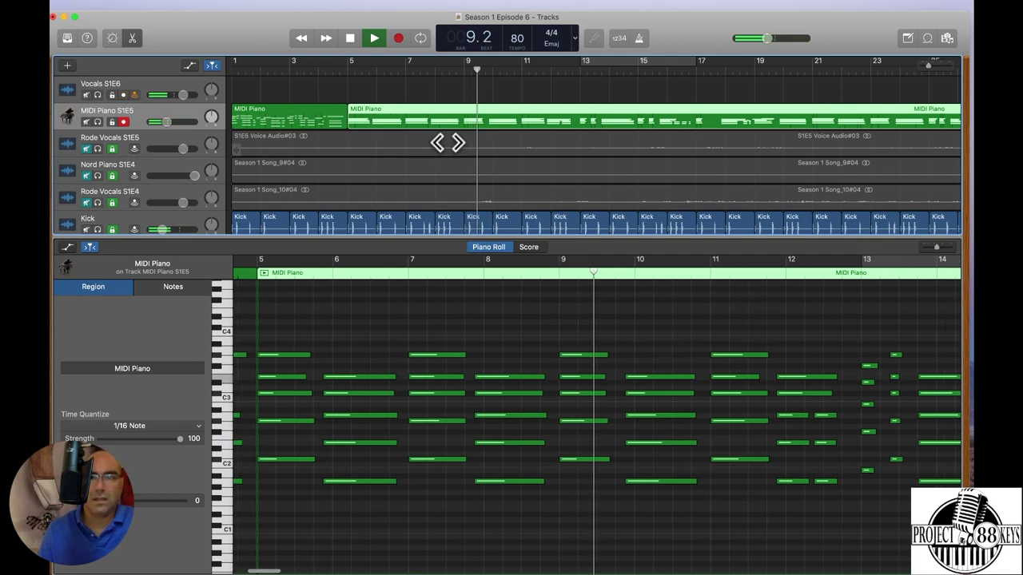
Step: Replay the piano from bar 5 and split the second MIDI Piano region at bar 7
{"action": "key", "text": "space"}
{"action": "left_click", "coordinate": [345, 70]}
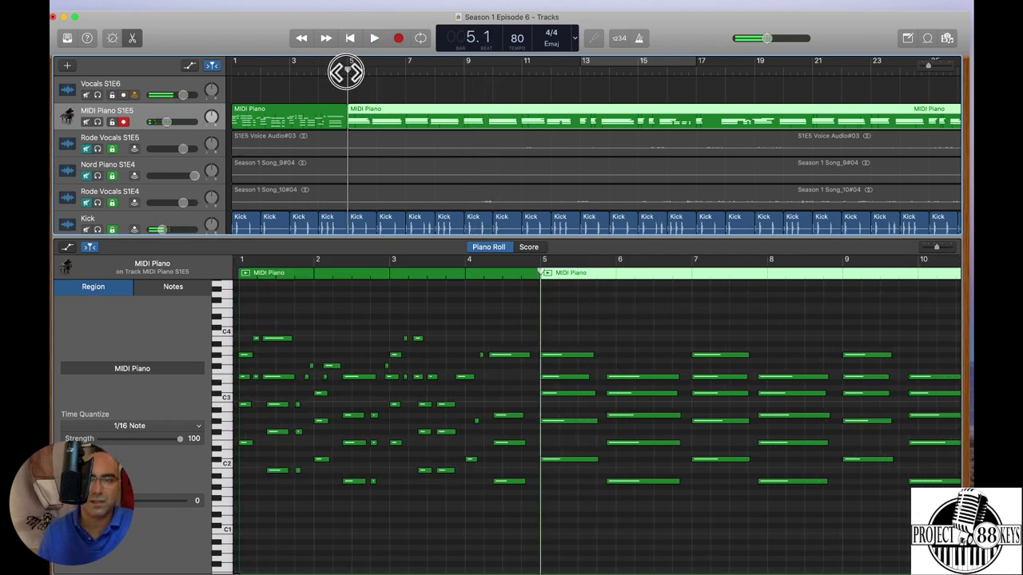
{"action": "key", "text": "space"}
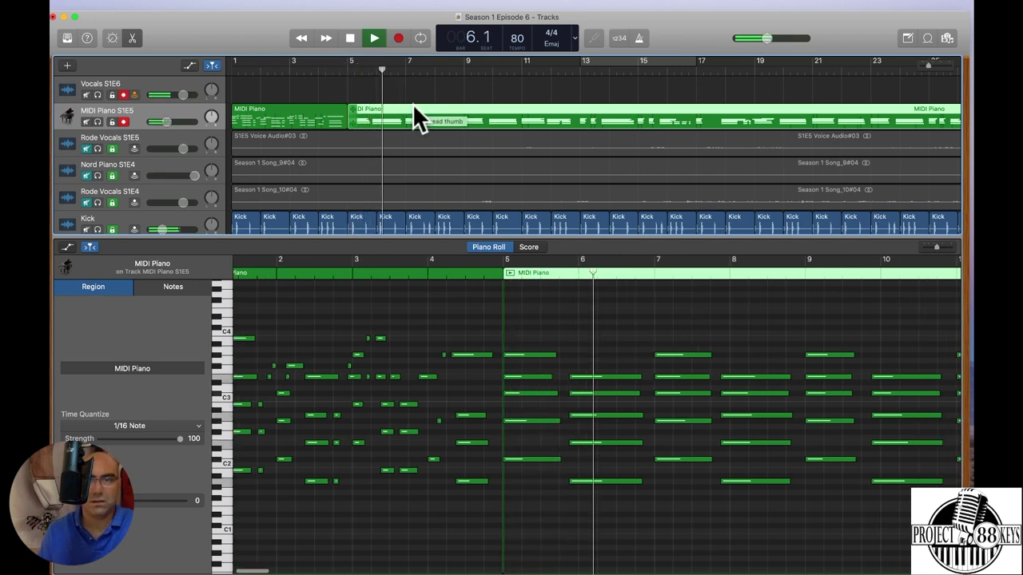
{"action": "key", "text": "space"}
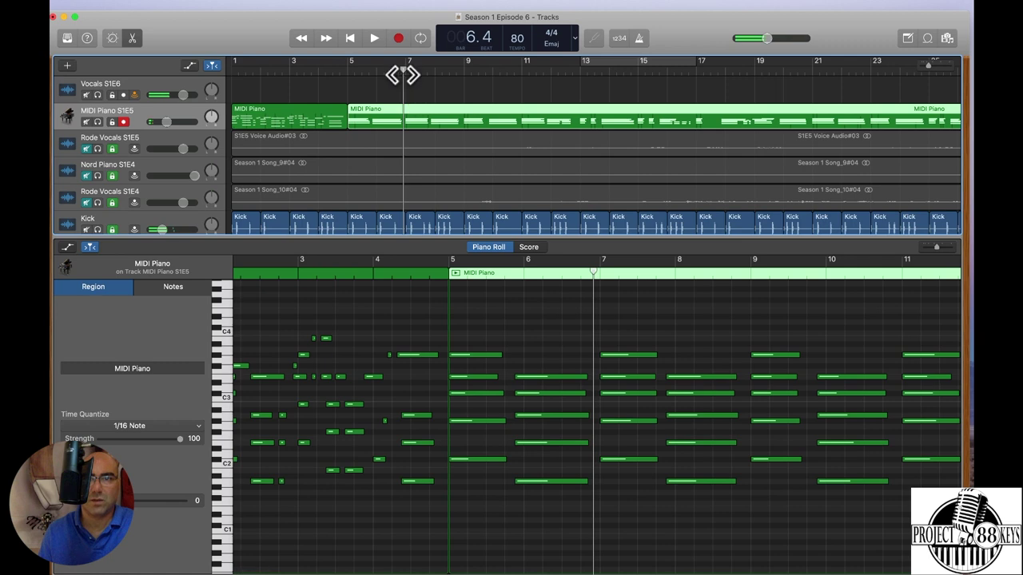
{"action": "left_click_drag", "start_coordinate": [402, 74], "coordinate": [408, 82]}
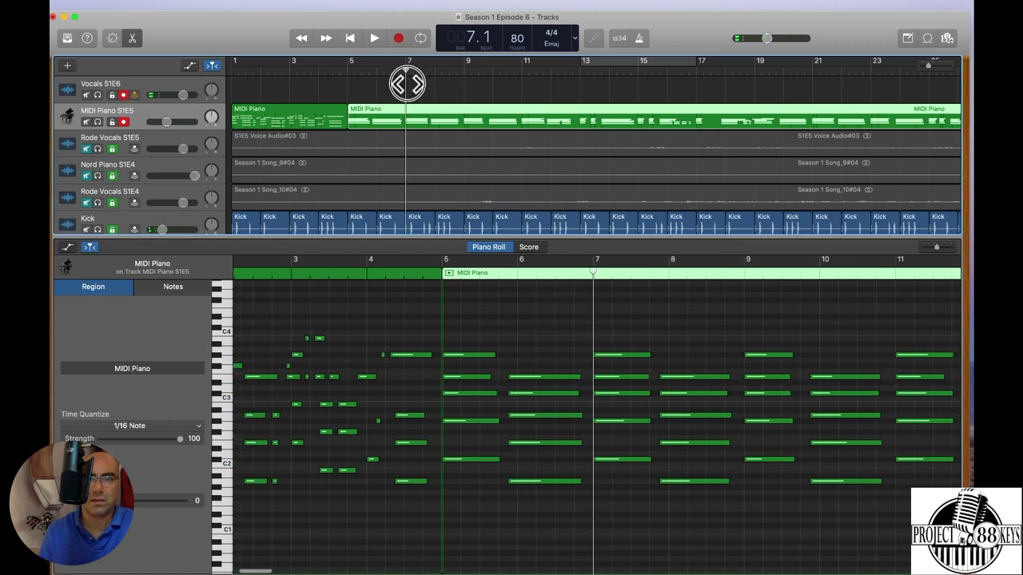
{"action": "left_click", "coordinate": [399, 108]}
{"action": "key", "text": "cmd+t"}
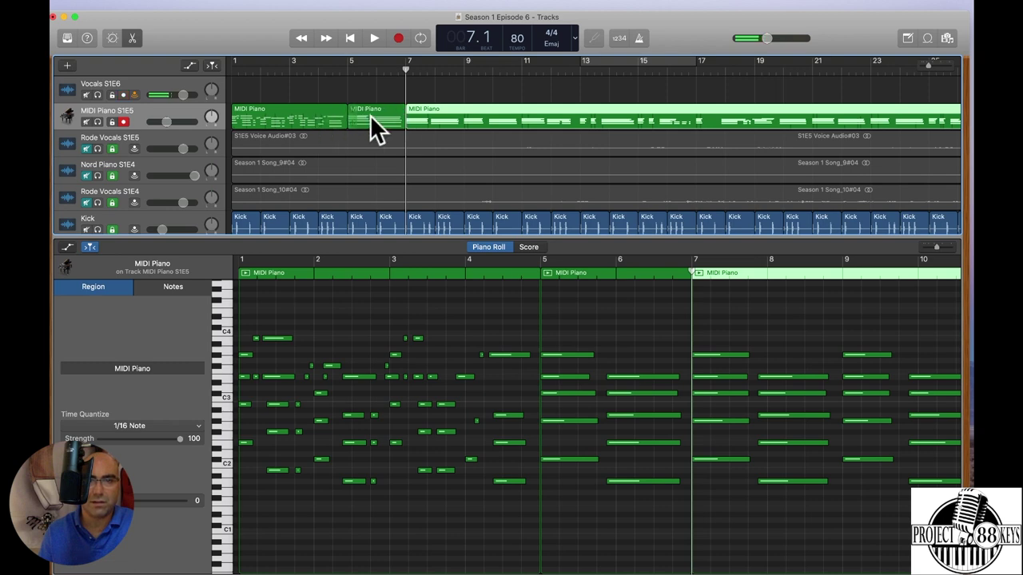
Step: Listen to the piano around bar 13 and split the remaining MIDI Piano region at bar 13
{"action": "left_click", "coordinate": [562, 70]}
{"action": "key", "text": "space"}
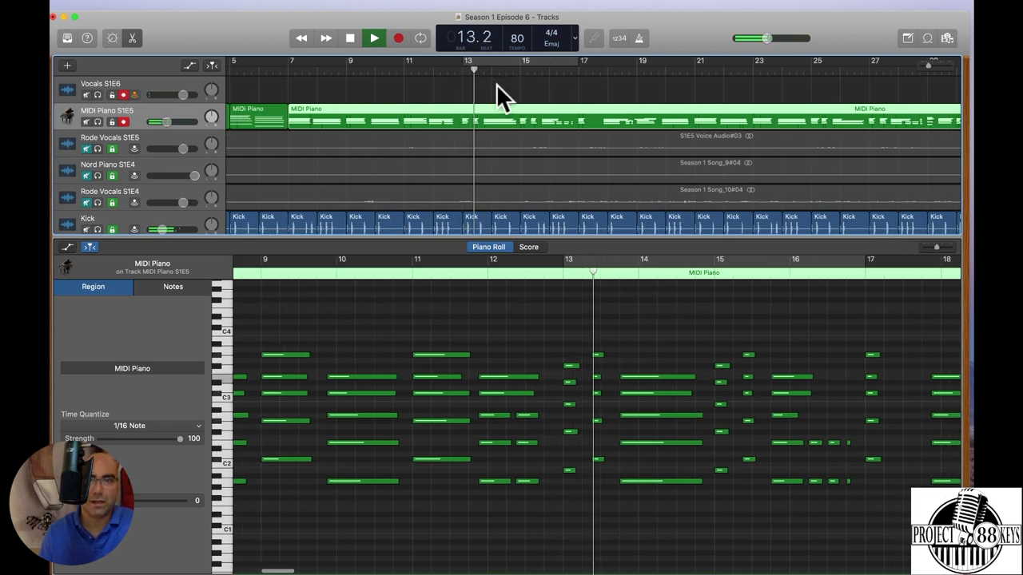
{"action": "key", "text": "space"}
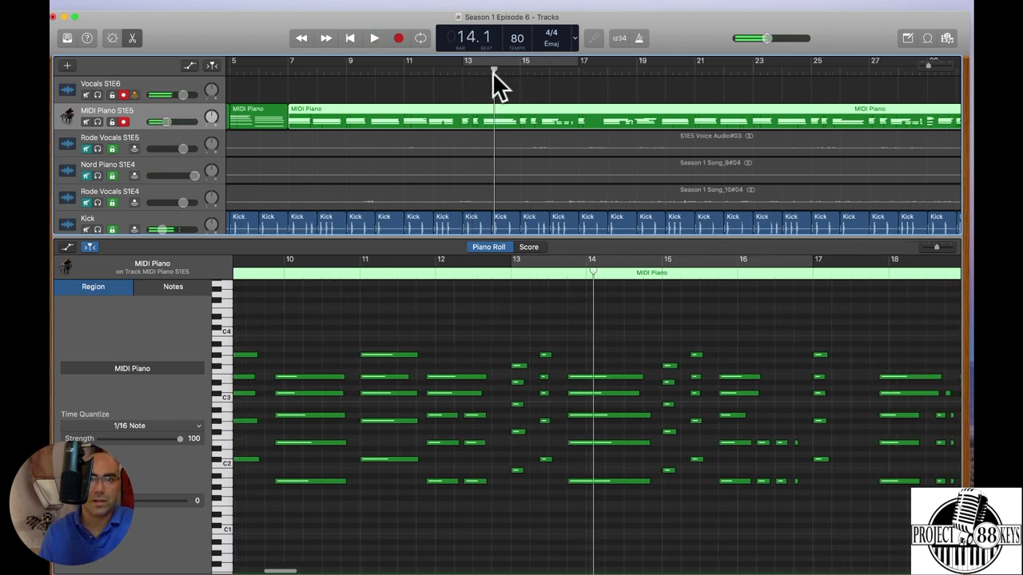
{"action": "left_click", "coordinate": [464, 70]}
{"action": "left_click", "coordinate": [445, 104]}
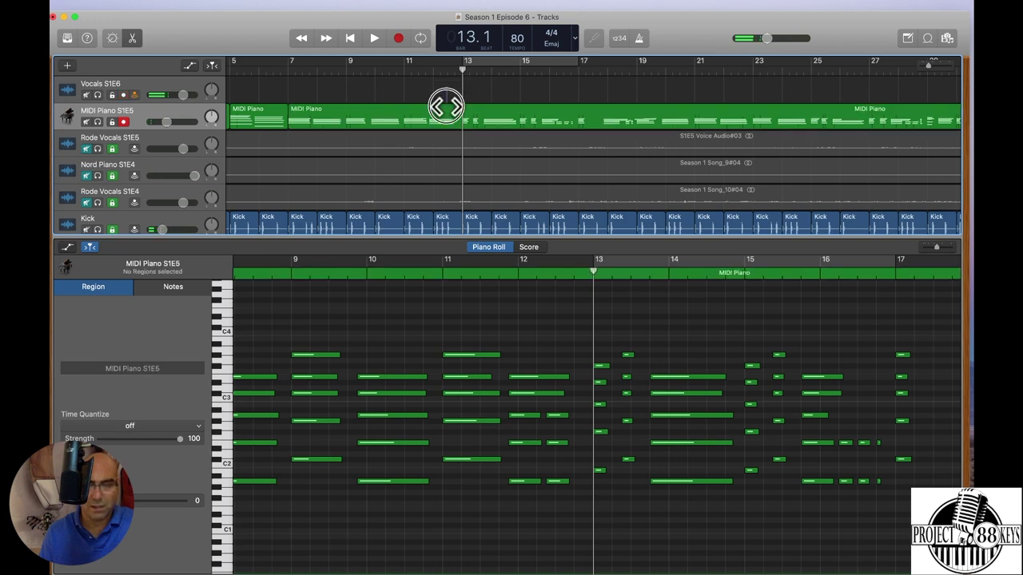
{"action": "key", "text": "super+t"}
Step: Delete the MIDI Piano region between bars 7 and 13
{"action": "left_click", "coordinate": [418, 87]}
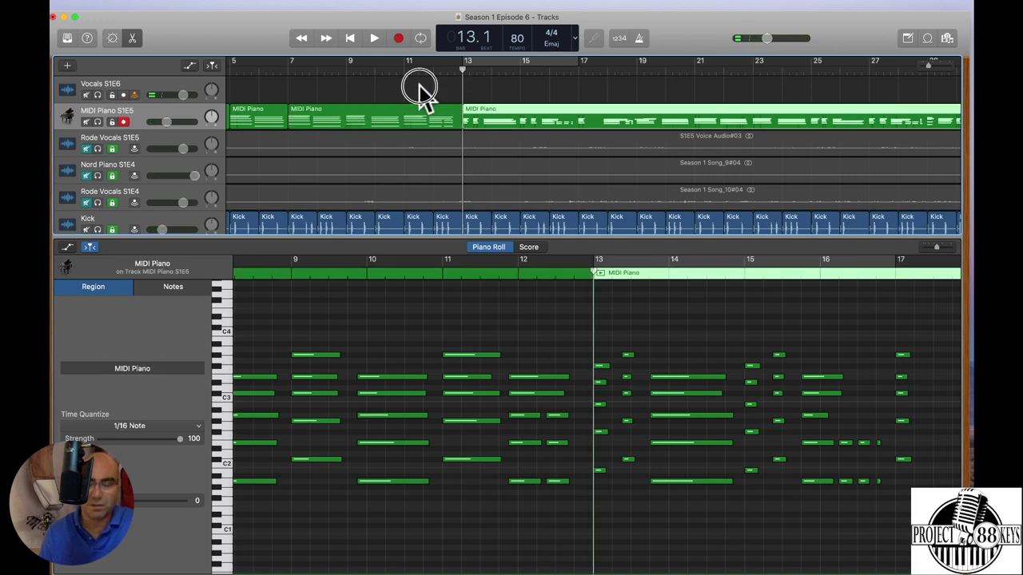
{"action": "left_click", "coordinate": [409, 114]}
{"action": "key", "text": "Delete"}
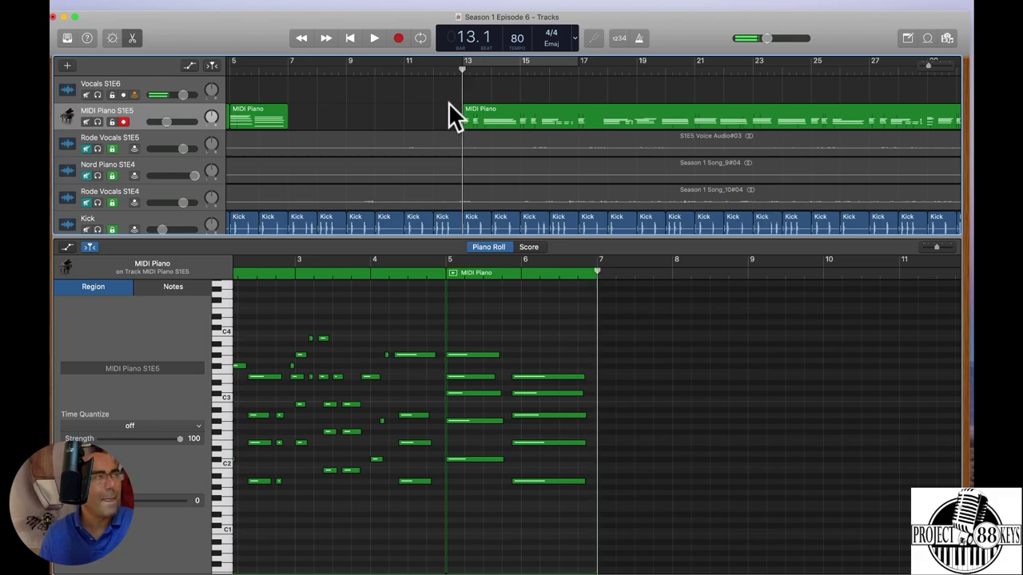
Step: Split the MIDI Piano region at bar 15 and move the piece from bars 13 to 15 to start at bar 7
{"action": "left_click", "coordinate": [464, 114]}
{"action": "key", "text": "space"}
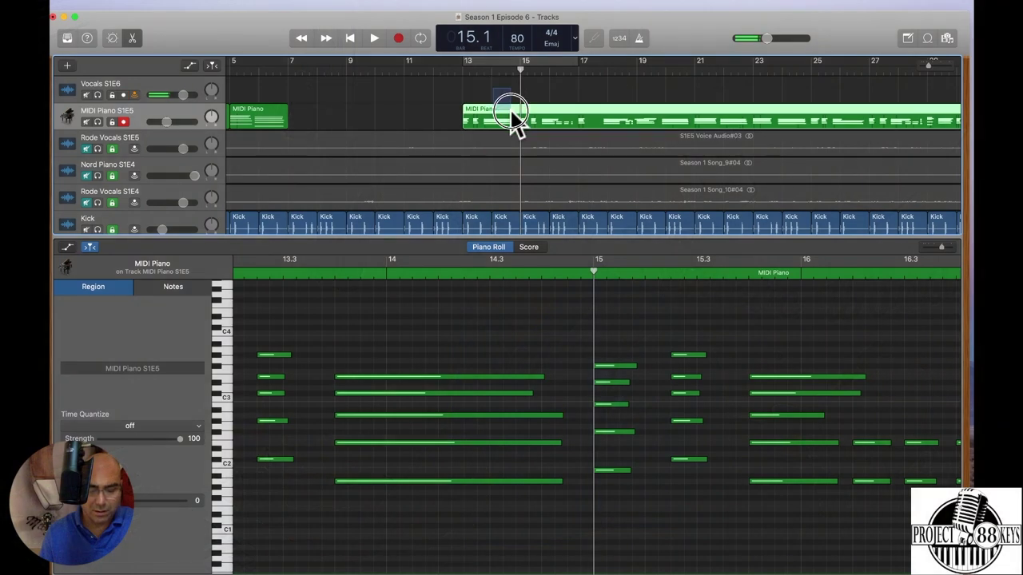
{"action": "left_click", "coordinate": [511, 114]}
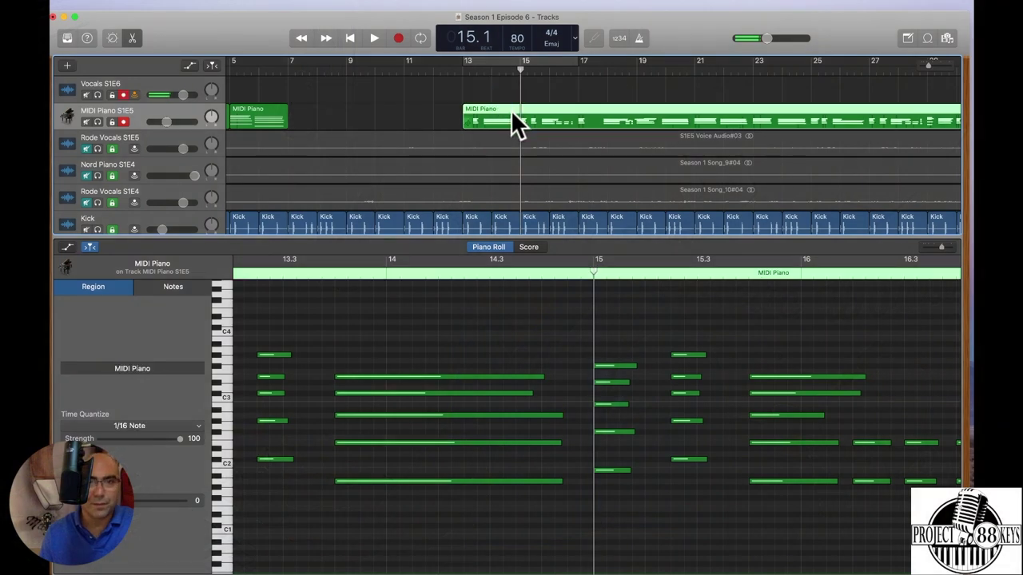
{"action": "key", "text": "super+t"}
{"action": "left_click", "coordinate": [562, 112]}
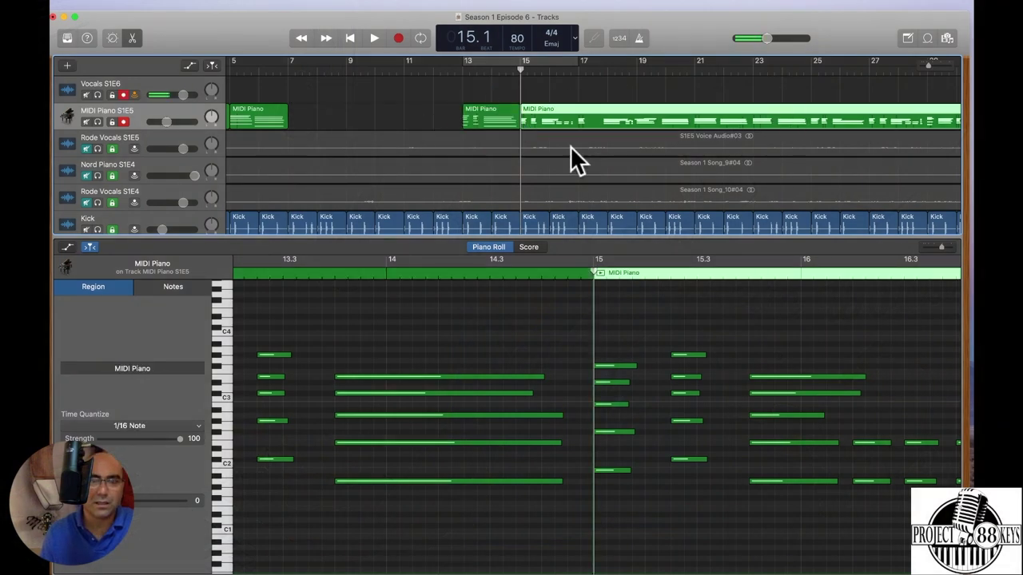
{"action": "left_click_drag", "start_coordinate": [495, 123], "coordinate": [310, 121]}
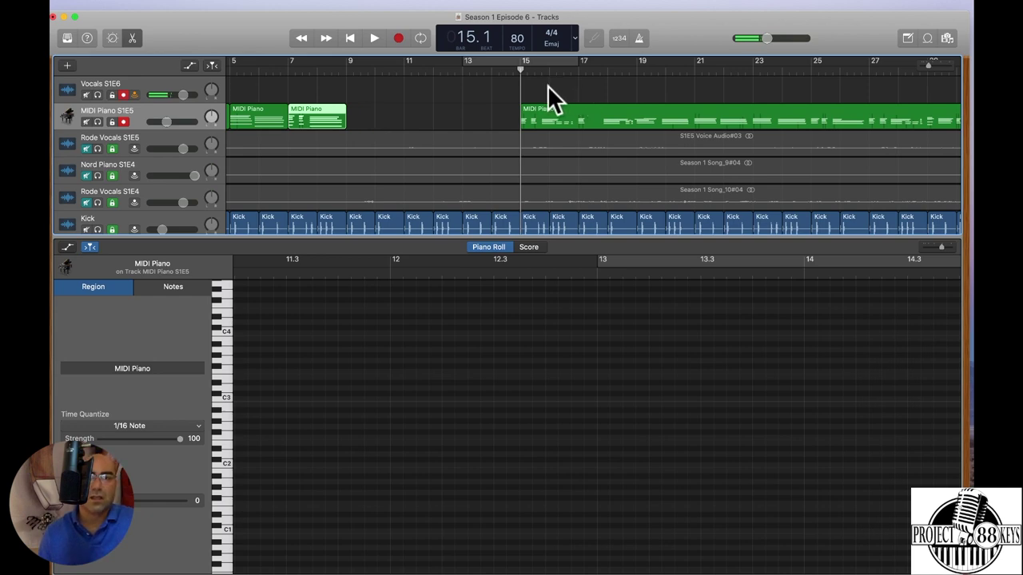
Step: Play through the remaining piano part from bar 15, skipping ahead, and split the MIDI Piano region at bar 31
{"action": "key", "text": "space"}
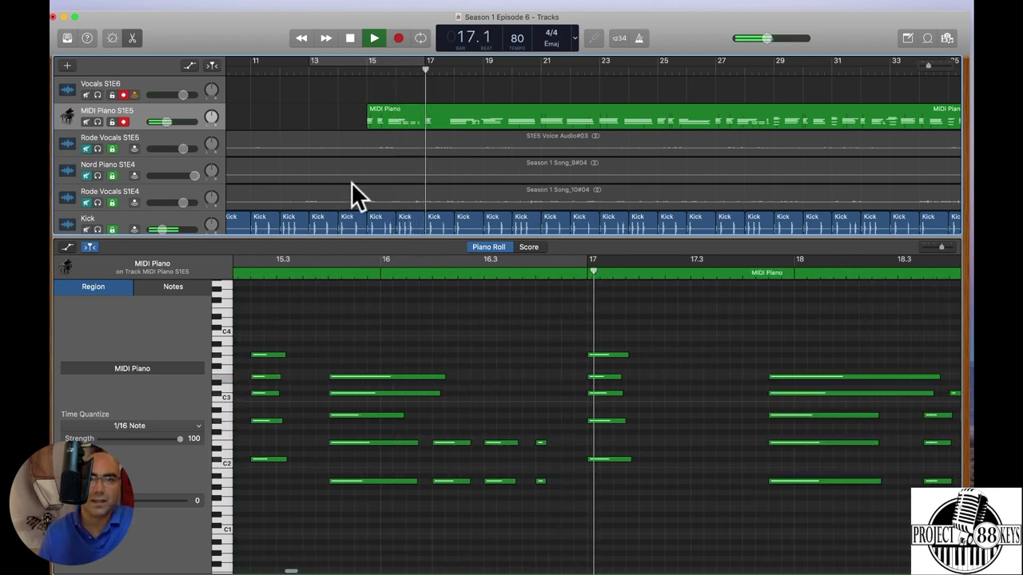
{"action": "left_click", "coordinate": [543, 72]}
{"action": "left_click_drag", "start_coordinate": [607, 72], "coordinate": [683, 72]}
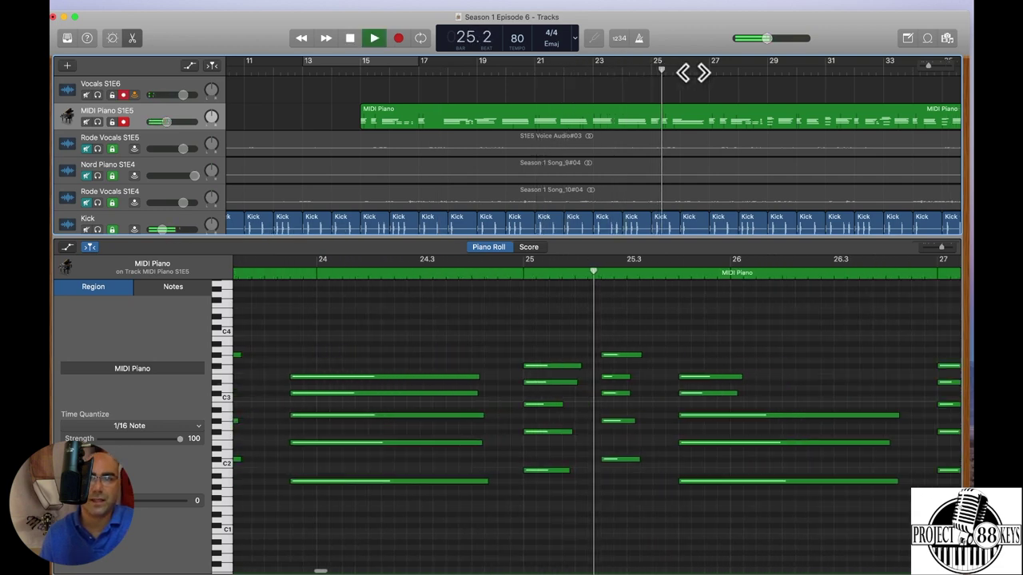
{"action": "scroll", "coordinate": [692, 71], "scroll_direction": "right", "scroll_amount": 5}
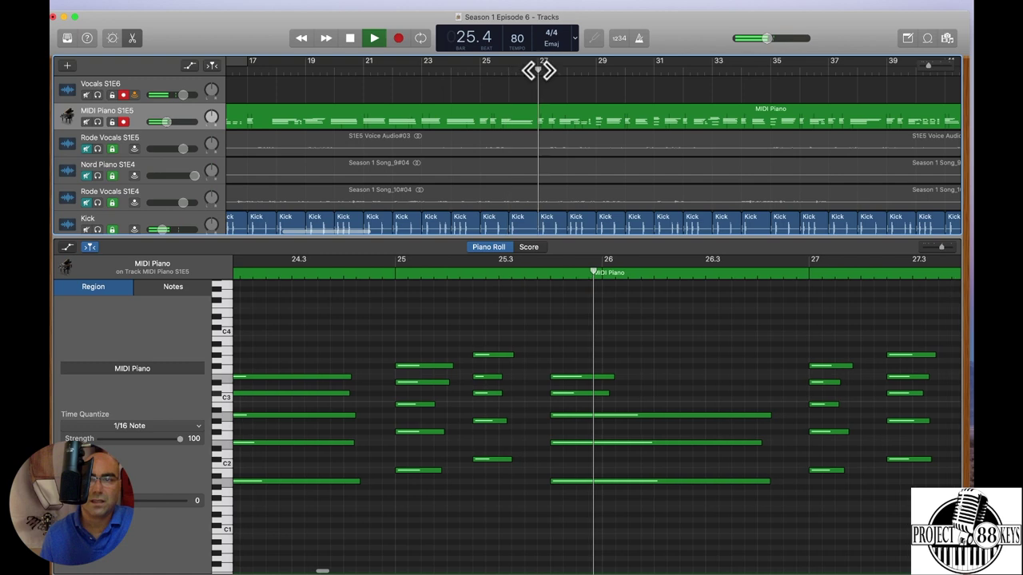
{"action": "mouse_move", "coordinate": [592, 72]}
{"action": "left_mouse_down"}
{"action": "mouse_move", "coordinate": [612, 73]}
{"action": "mouse_move", "coordinate": [577, 71]}
{"action": "left_mouse_up"}
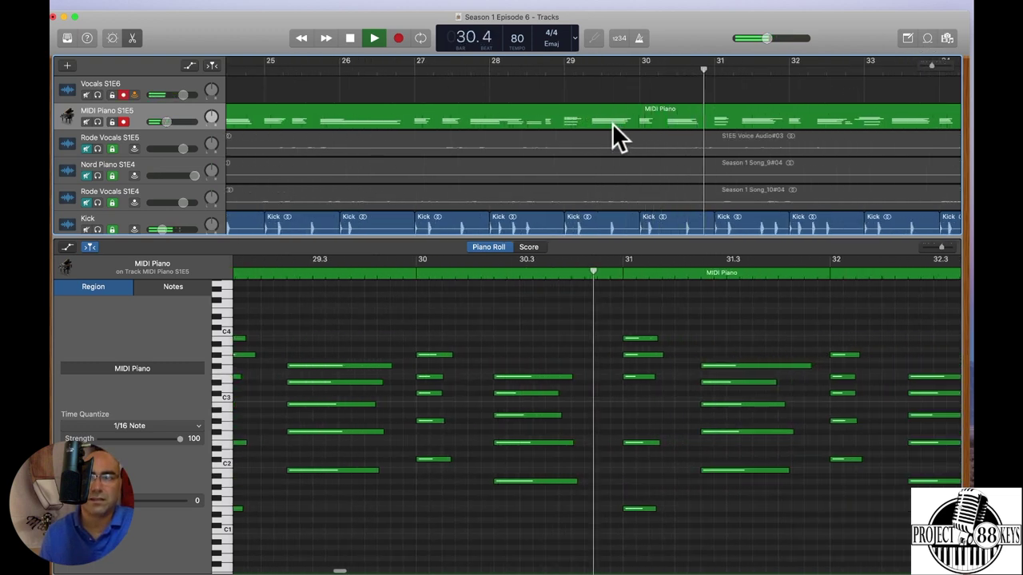
{"action": "key", "text": "space"}
{"action": "left_click", "coordinate": [705, 70]}
{"action": "left_click_drag", "start_coordinate": [704, 70], "coordinate": [713, 73]}
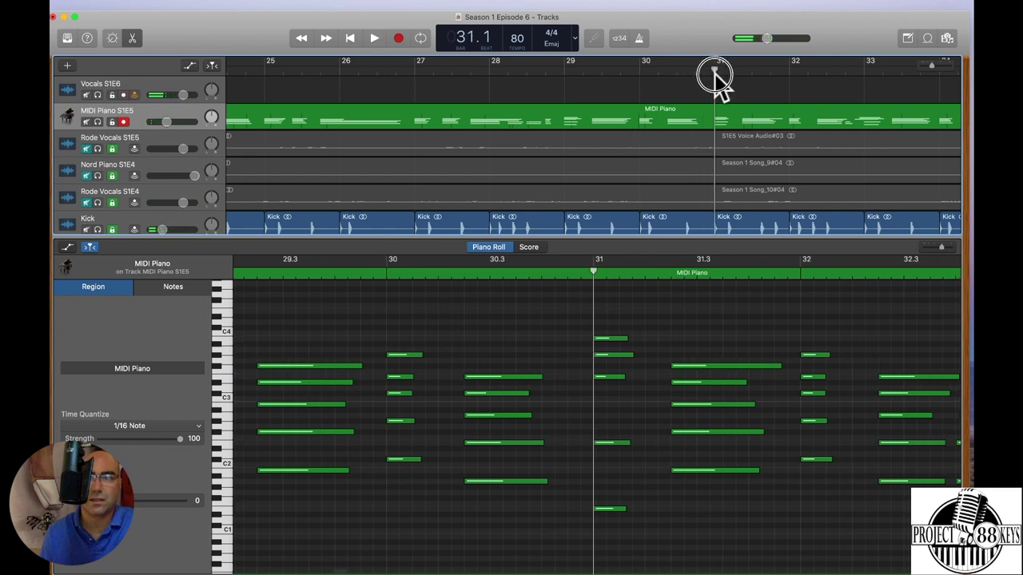
{"action": "left_click", "coordinate": [700, 109]}
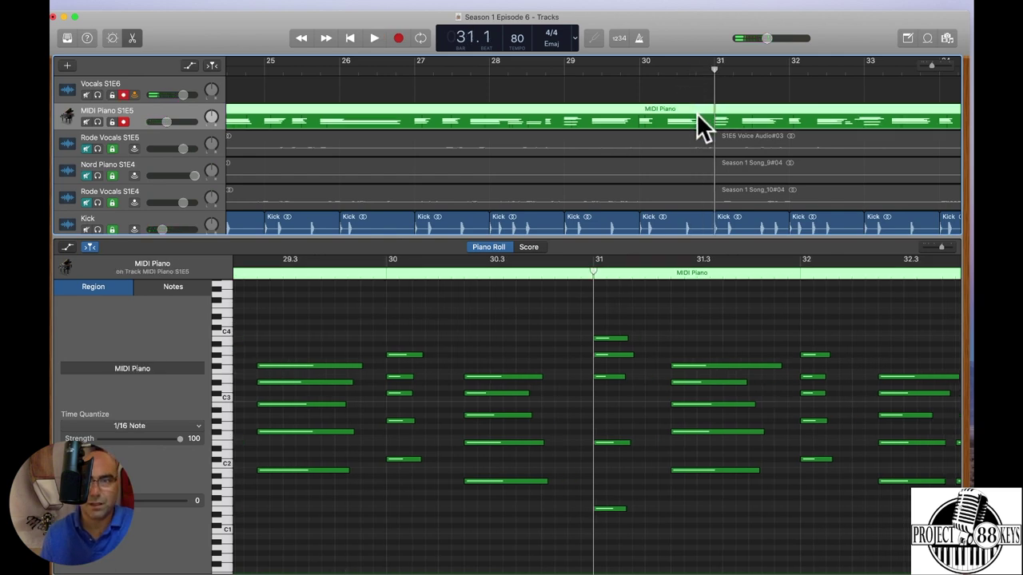
{"action": "key", "text": "super+t"}
Step: Split the MIDI Piano region at bar 29 and delete the piece between bars 15 and 29
{"action": "left_click_drag", "start_coordinate": [713, 71], "coordinate": [562, 78]}
{"action": "left_click", "coordinate": [576, 113]}
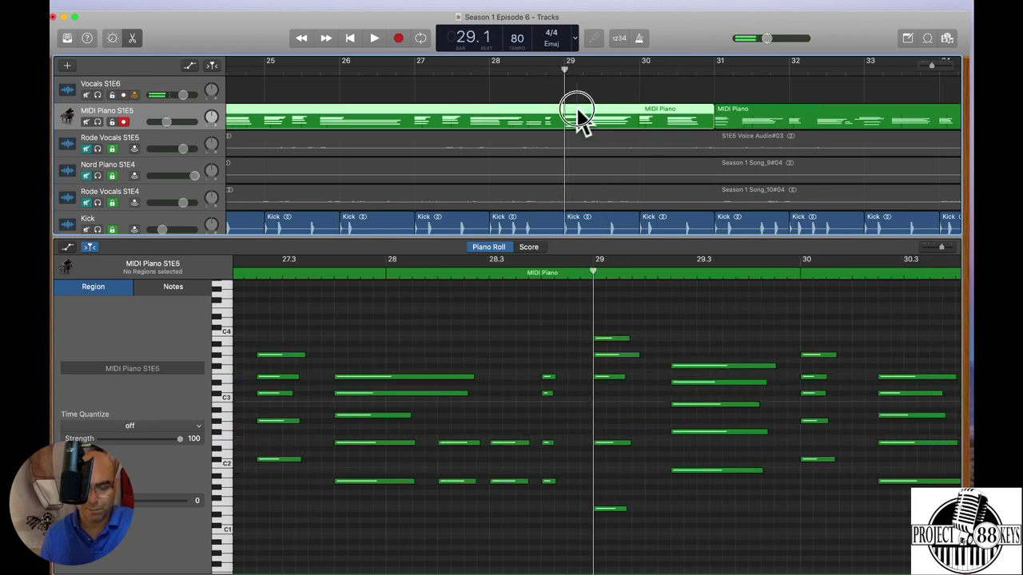
{"action": "key", "text": "super+t"}
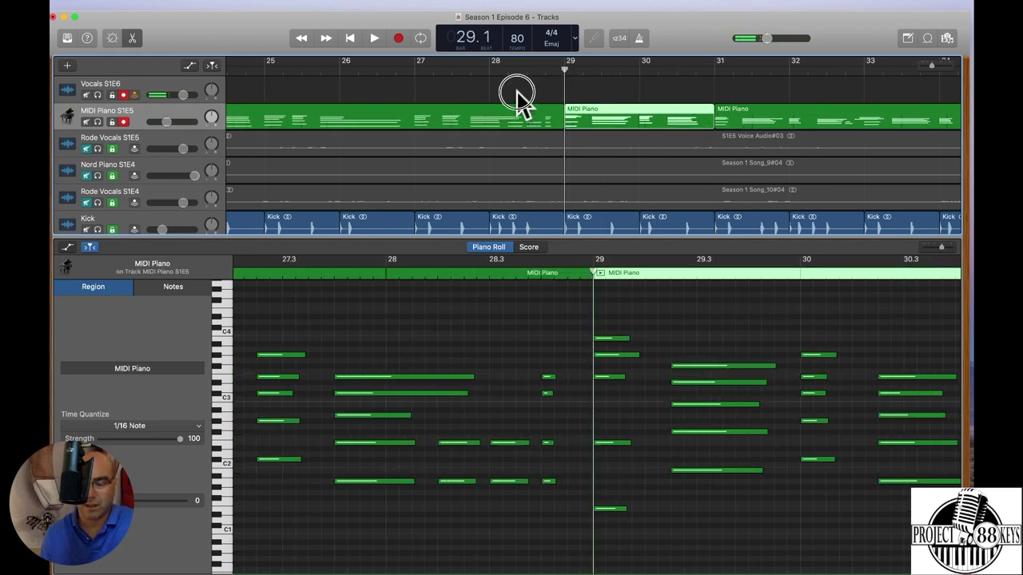
{"action": "left_click", "coordinate": [513, 112]}
{"action": "key", "text": "Delete"}
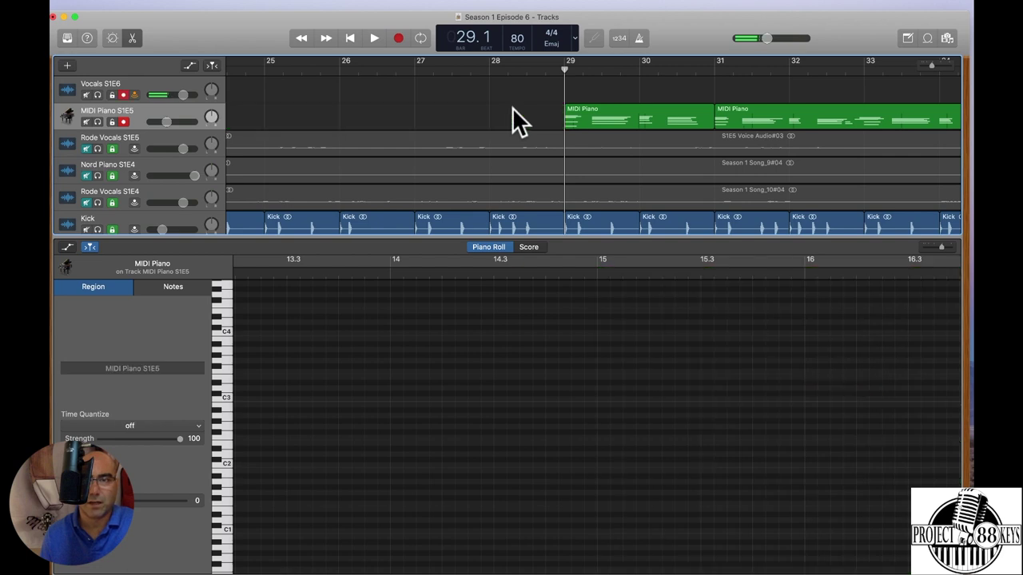
Step: Play the two-bar piano piece at bar 29 and move it to start at bar 9, directly after the previous section
{"action": "left_click", "coordinate": [600, 114]}
{"action": "key", "text": "space"}
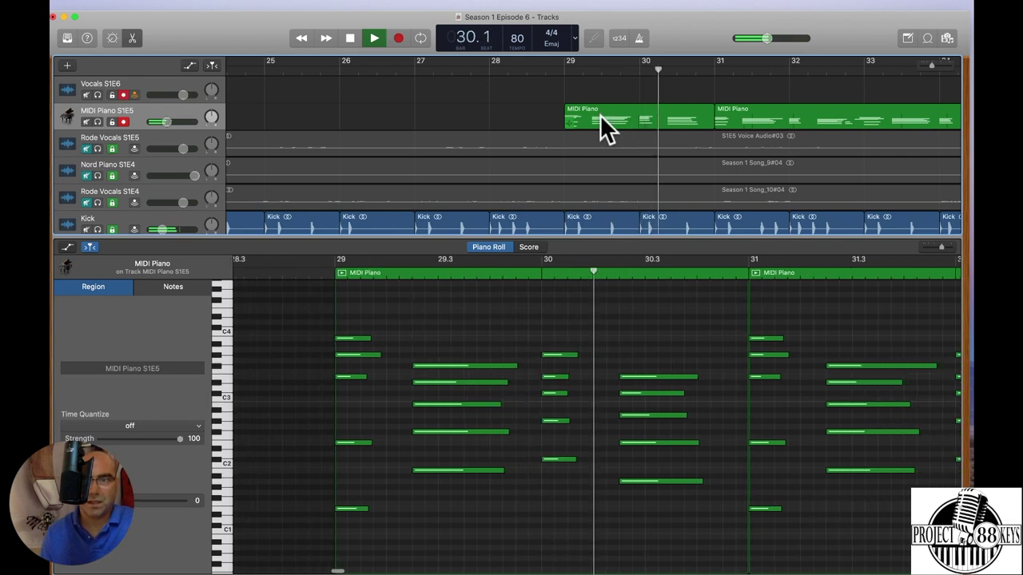
{"action": "key", "text": "space"}
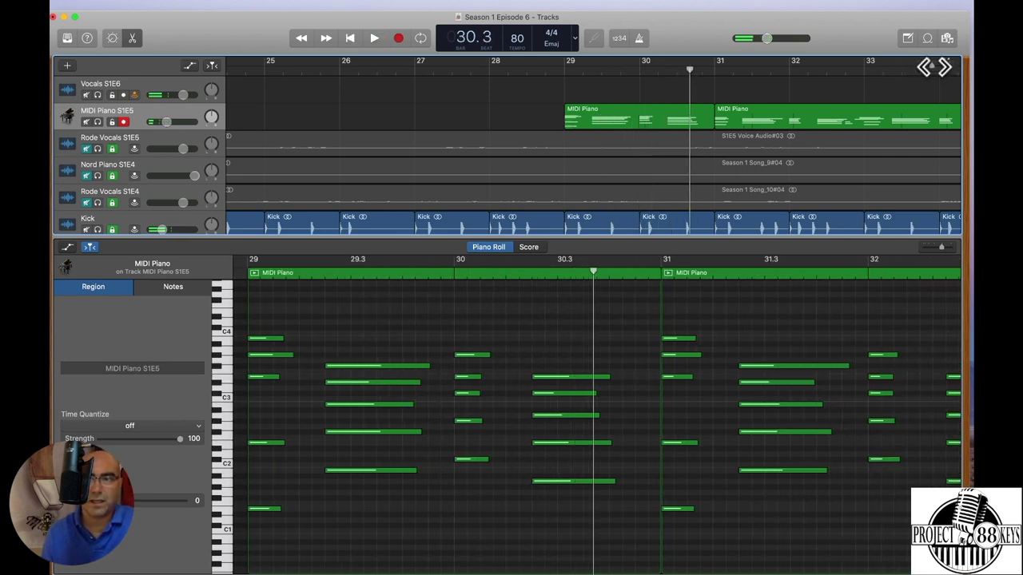
{"action": "key", "text": "super+Left"}
{"action": "key", "text": "super+Left"}
{"action": "key", "text": "super+Left"}
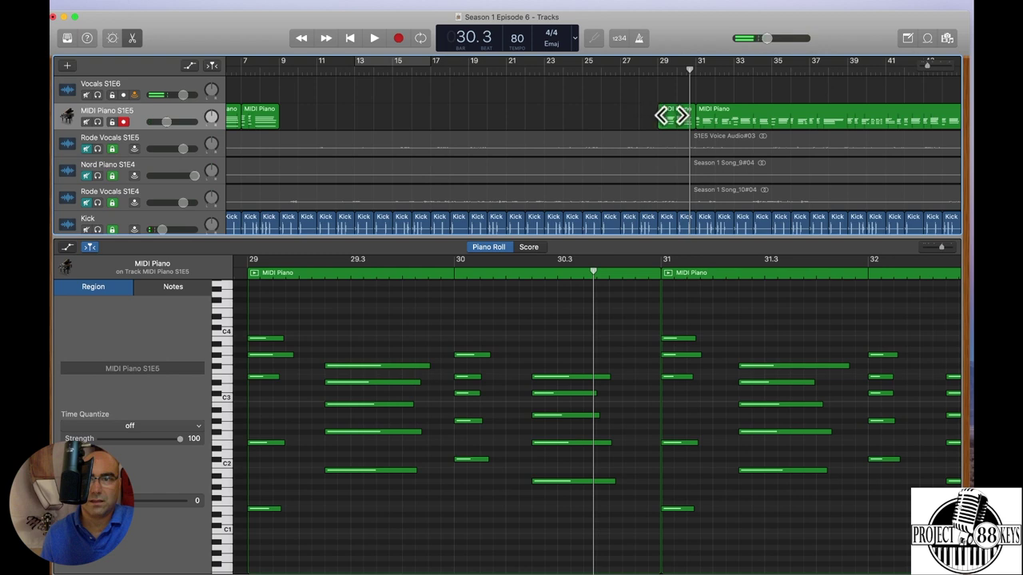
{"action": "left_click_drag", "start_coordinate": [671, 116], "coordinate": [298, 116]}
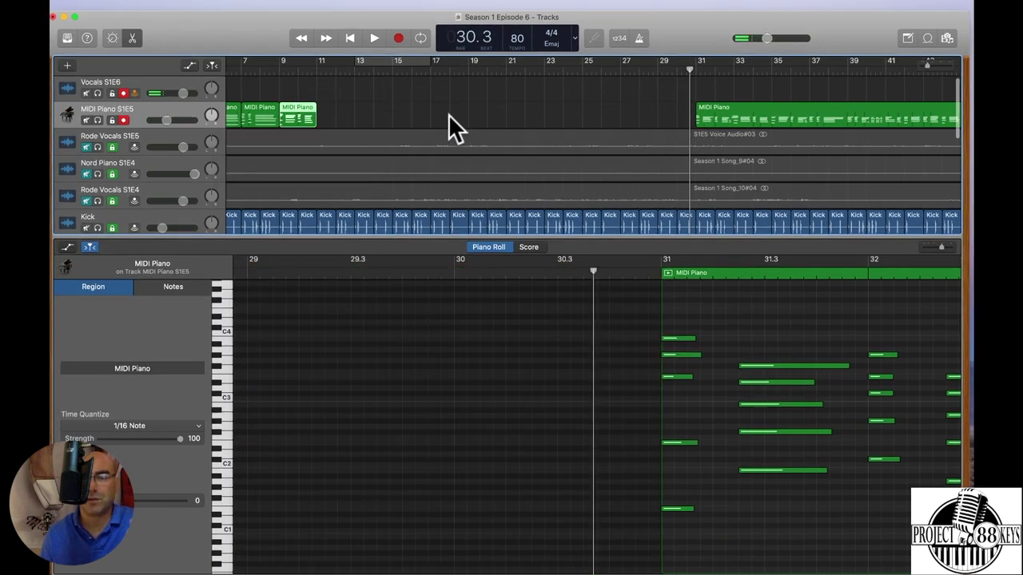
{"action": "scroll", "coordinate": [463, 113], "scroll_direction": "right", "scroll_amount": 5}
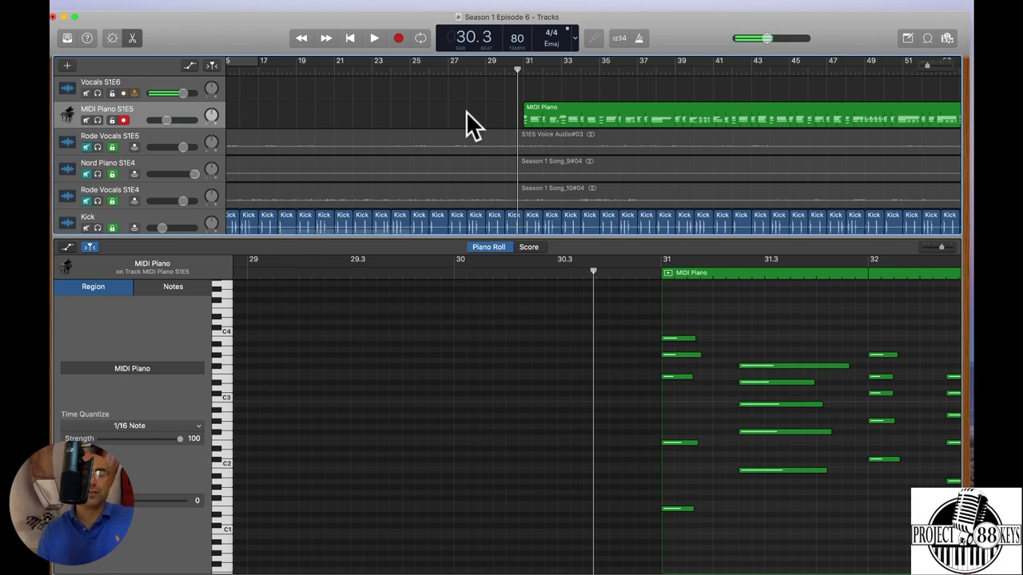